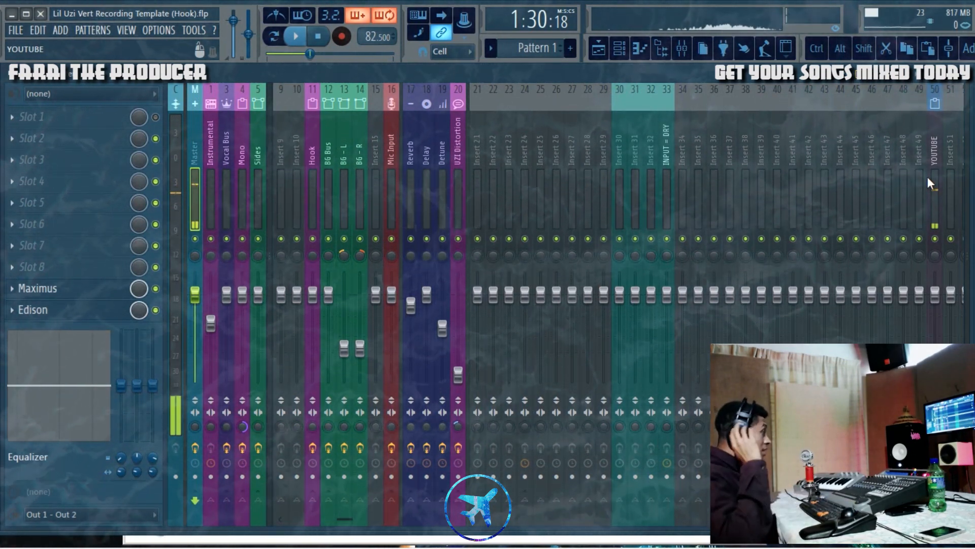
Look over the YOUTUBE and INPUT = DRY mixer tracks and the clip arrangement in the playlist.
left_click(937, 178)
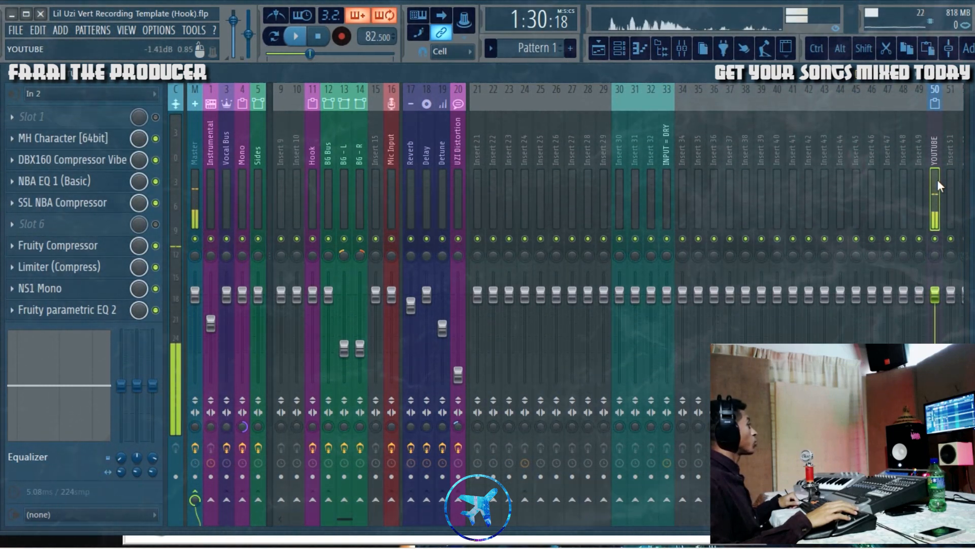
left_click(700, 185)
scroll(691, 179, "up", 4)
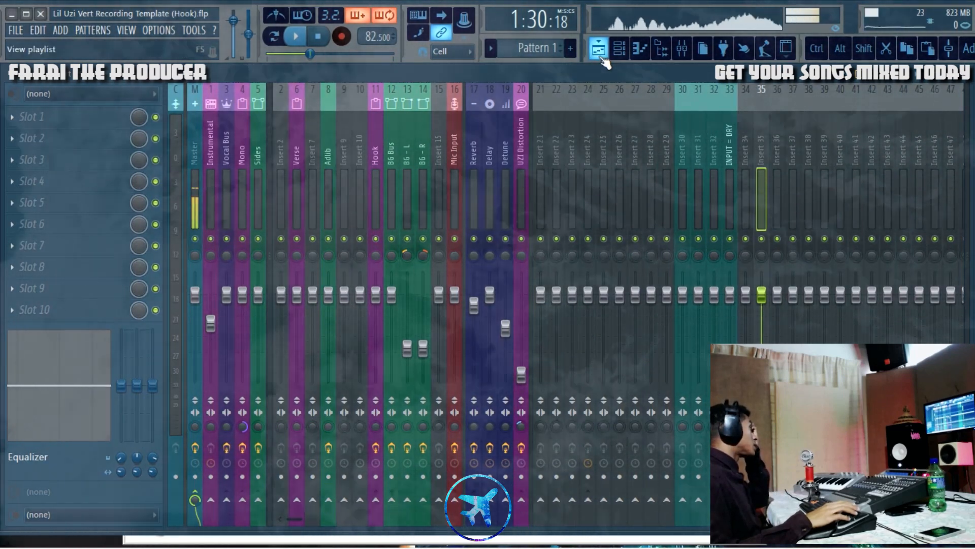
left_click(602, 58)
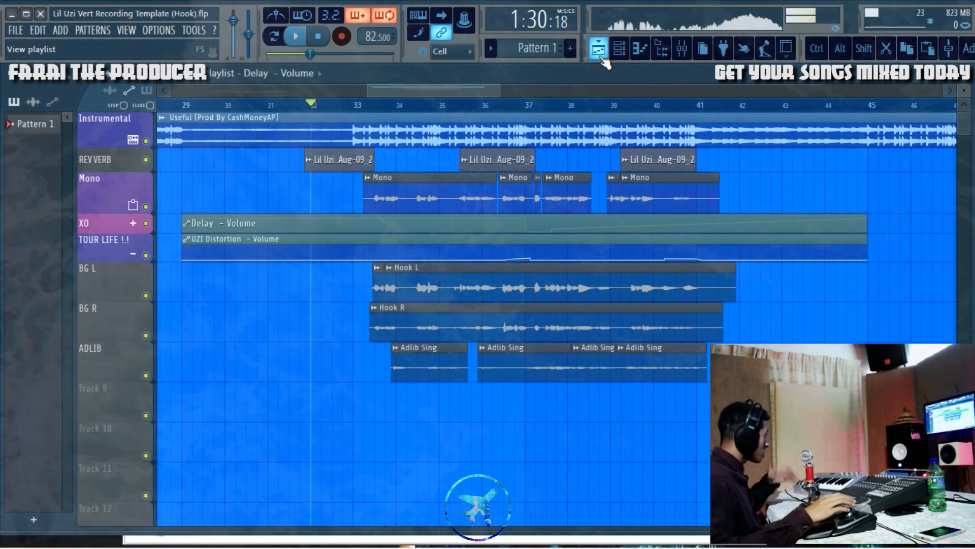
left_click(682, 49)
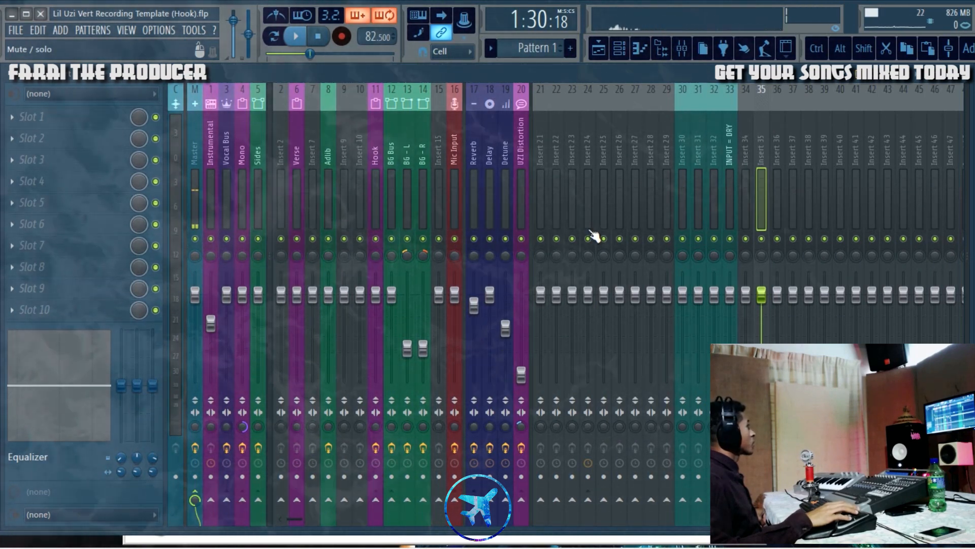
left_click(731, 194)
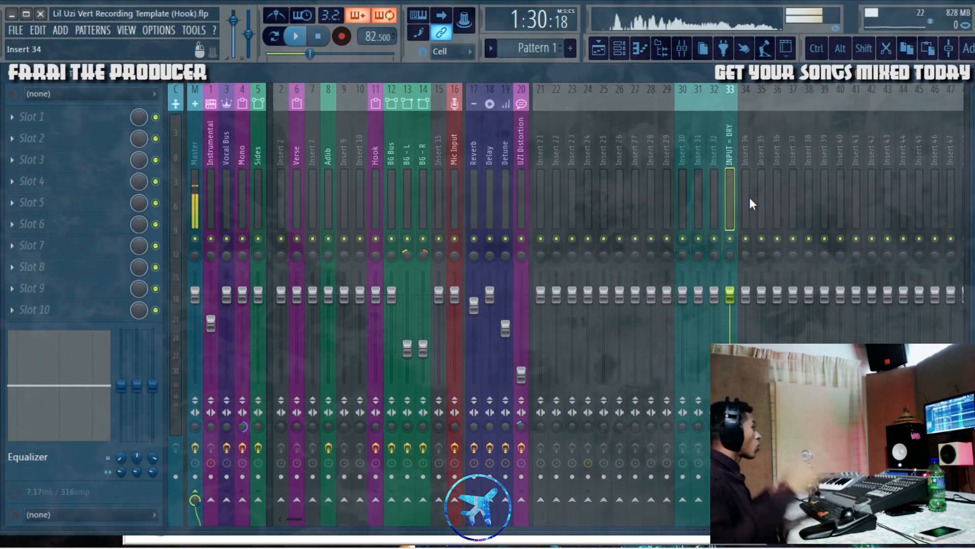
left_click(600, 49)
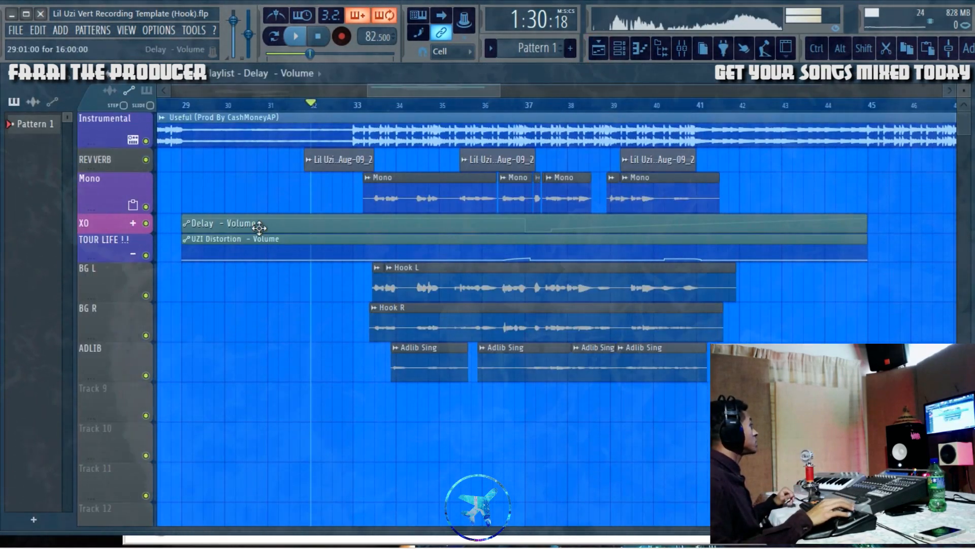
Enlarge and solo the Mono playlist track, and place the playback position near the start of its first clip.
scroll(384, 118, "up", 3)
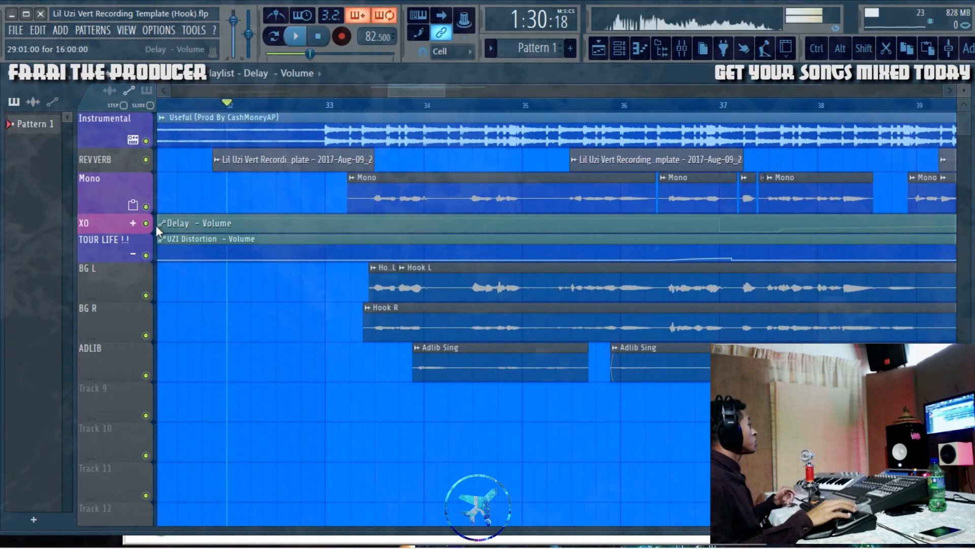
left_click_drag(121, 208, 121, 248)
left_click(366, 103)
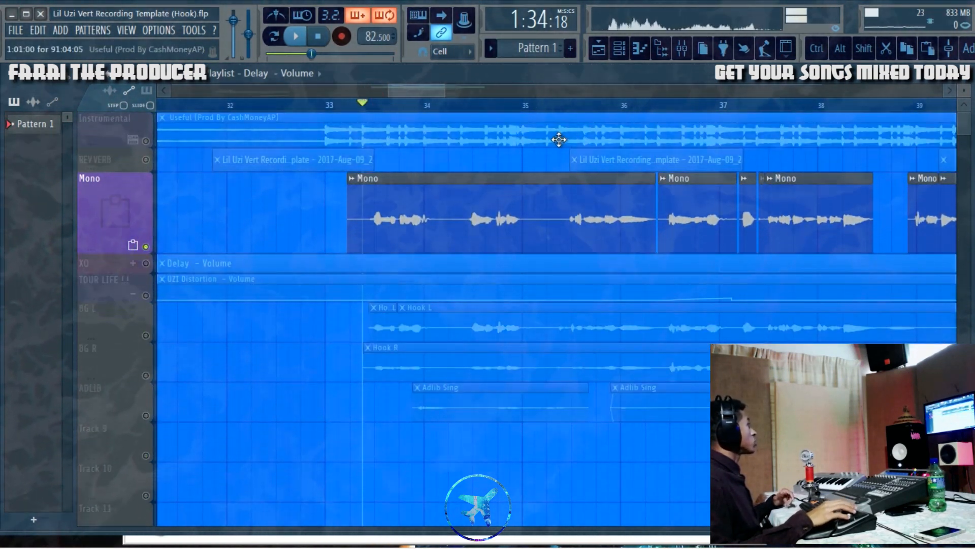
Mute the Reverb, Delay, Detune and UZI Distortion mixer tracks used by the Hook vocal.
left_click(681, 49)
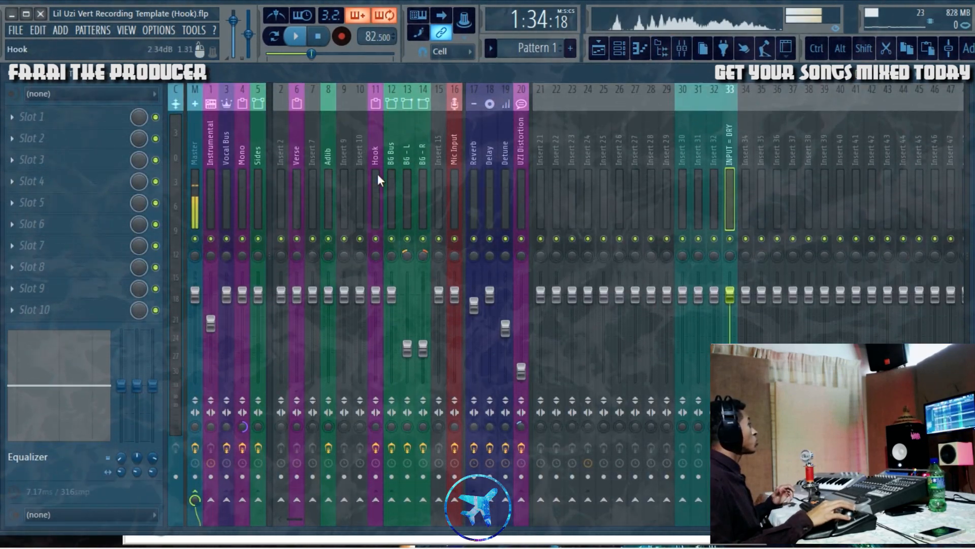
left_click(377, 175)
left_click(376, 451)
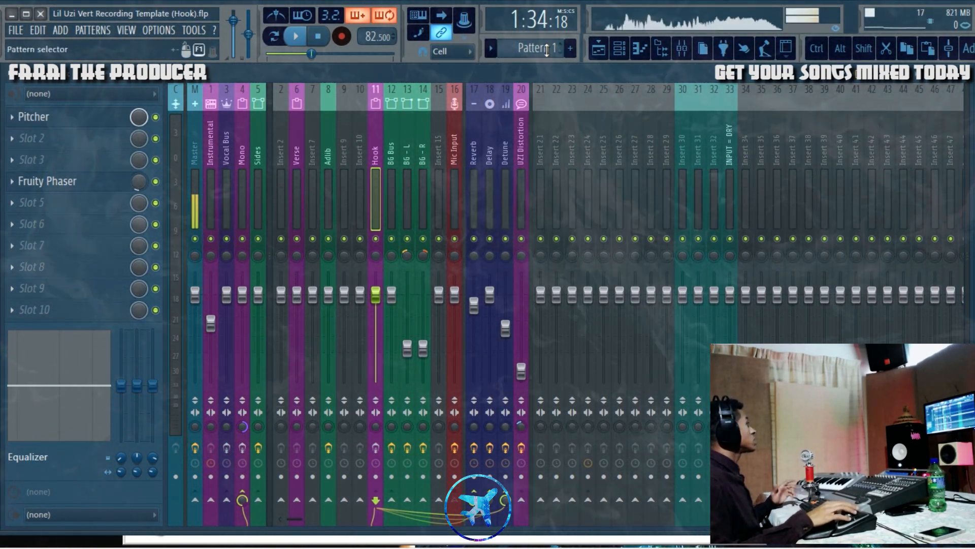
left_click(598, 49)
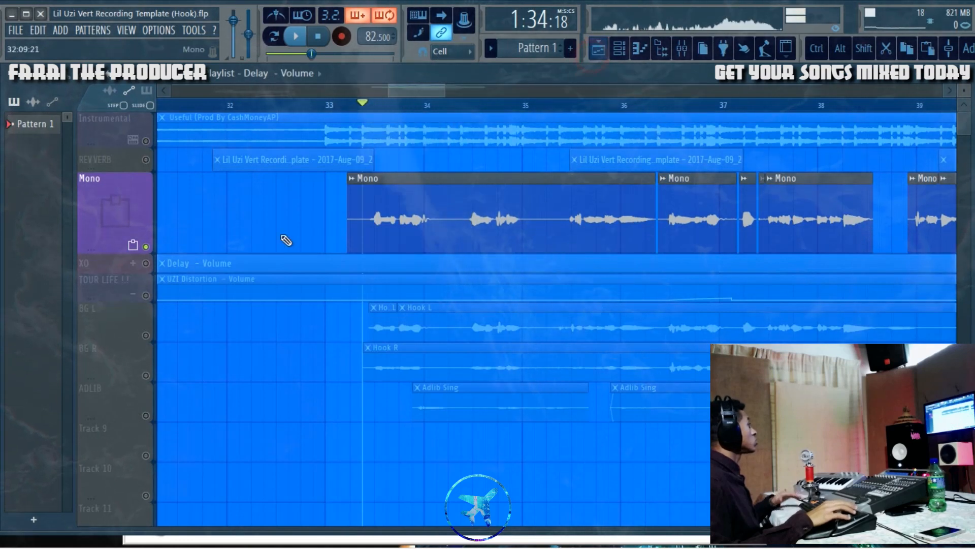
left_click(682, 48)
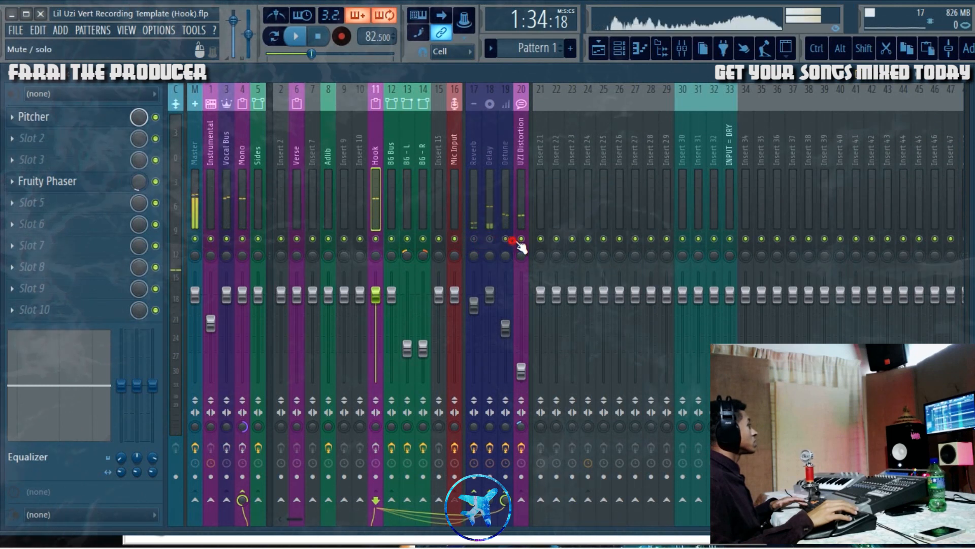
left_click(540, 87)
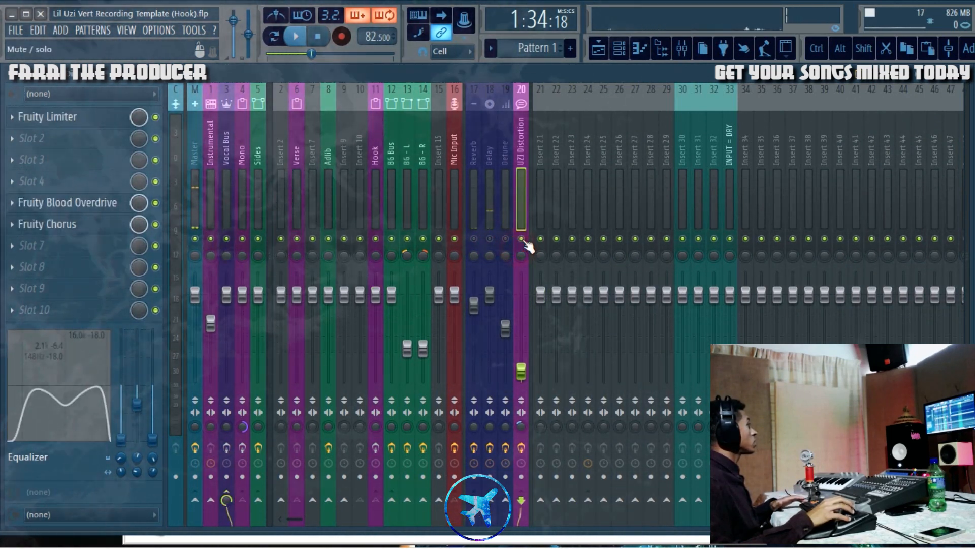
Play the soloed Mono vocal through the Hook mixer track to hear it without the muted effect tracks.
key("space")
left_click(376, 190)
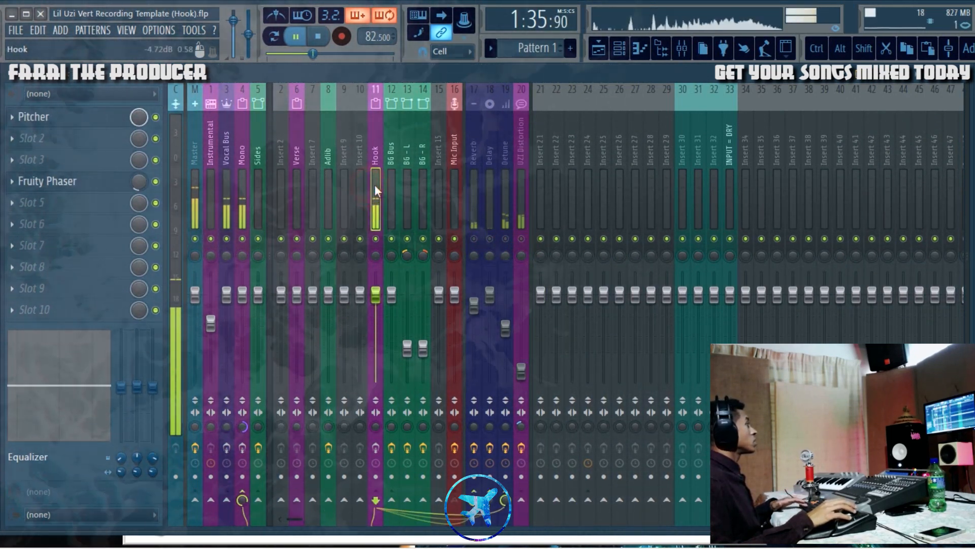
key("space")
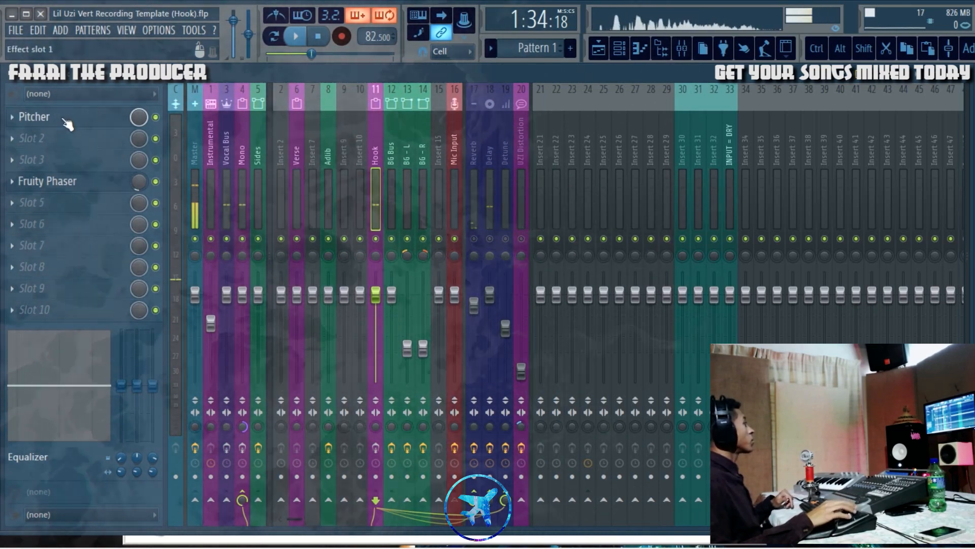
key("space")
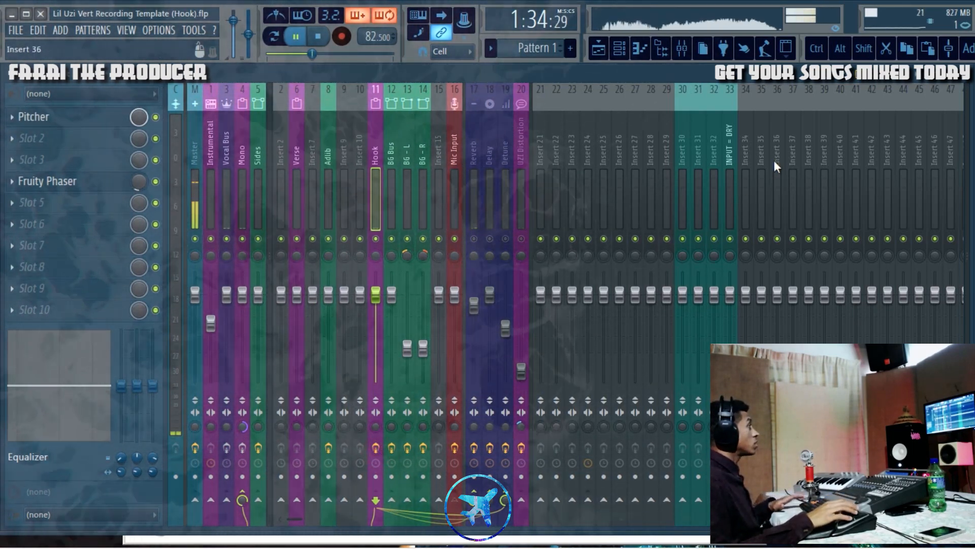
key("space")
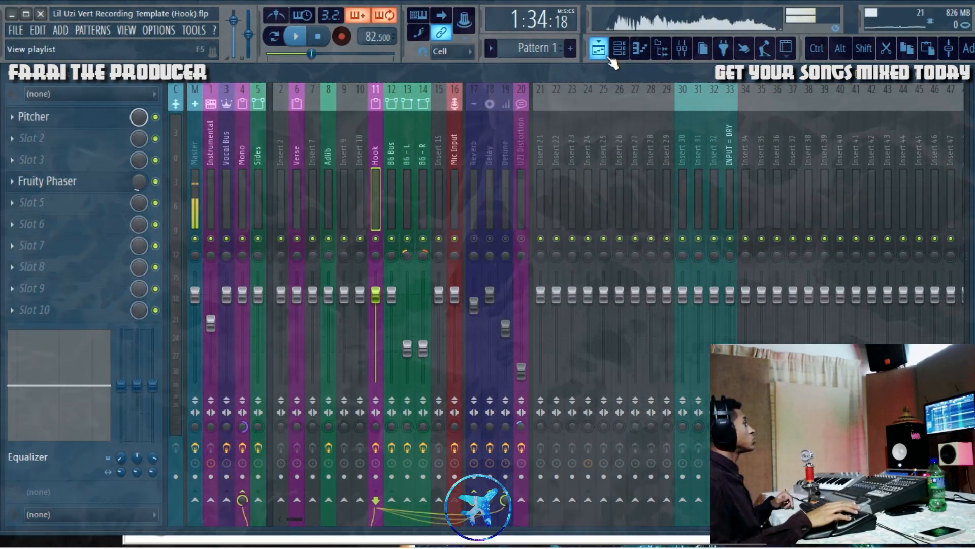
Reset the Mono playlist track to 100% size and unsolo it.
left_click(608, 57)
scroll(574, 109, "up", 3)
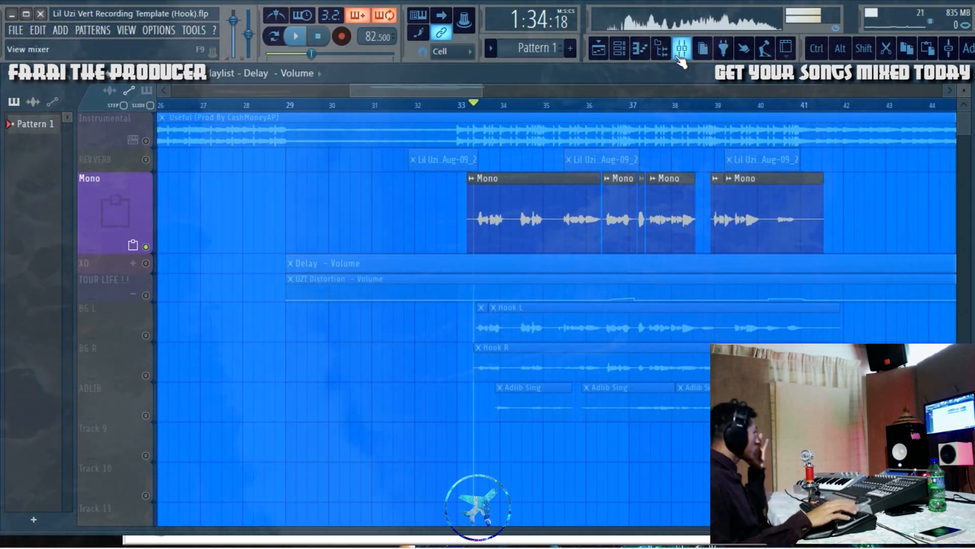
right_click(116, 207)
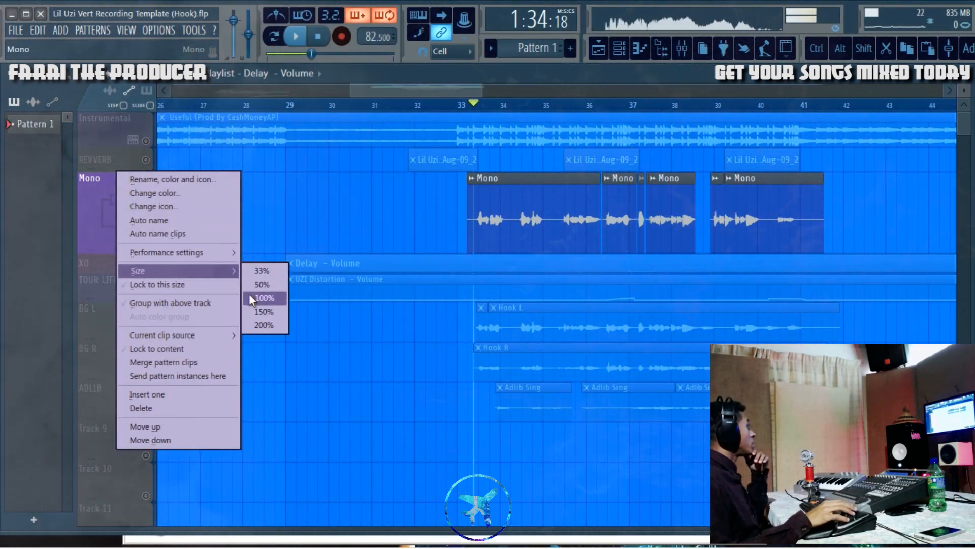
left_click(250, 297)
right_click(145, 206)
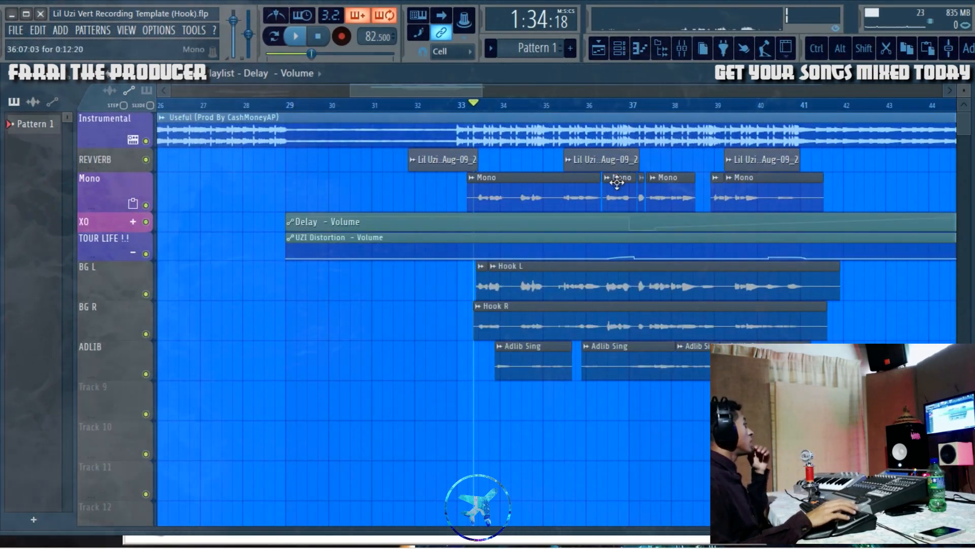
Unmute the Reverb, Delay, Detune and UZI Distortion mixer tracks.
left_click(681, 57)
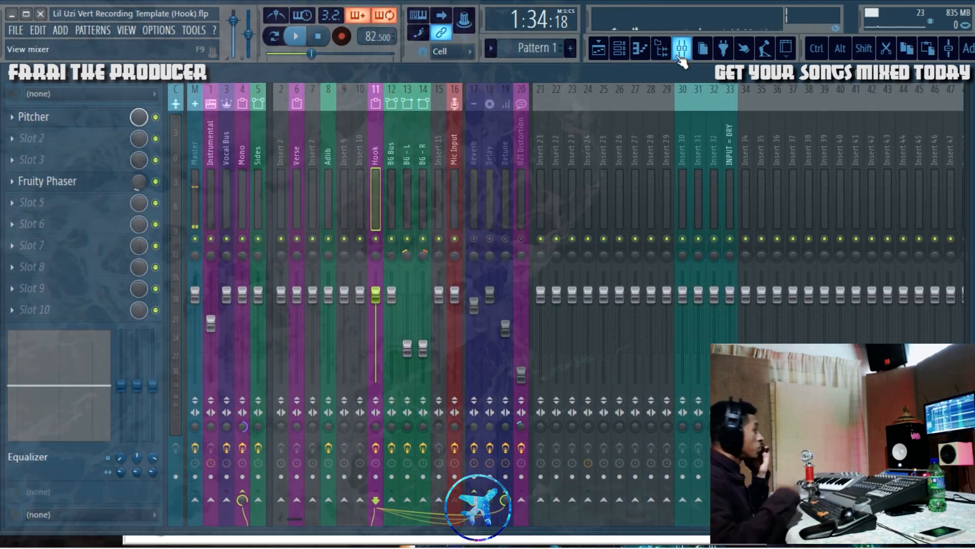
left_click(490, 238)
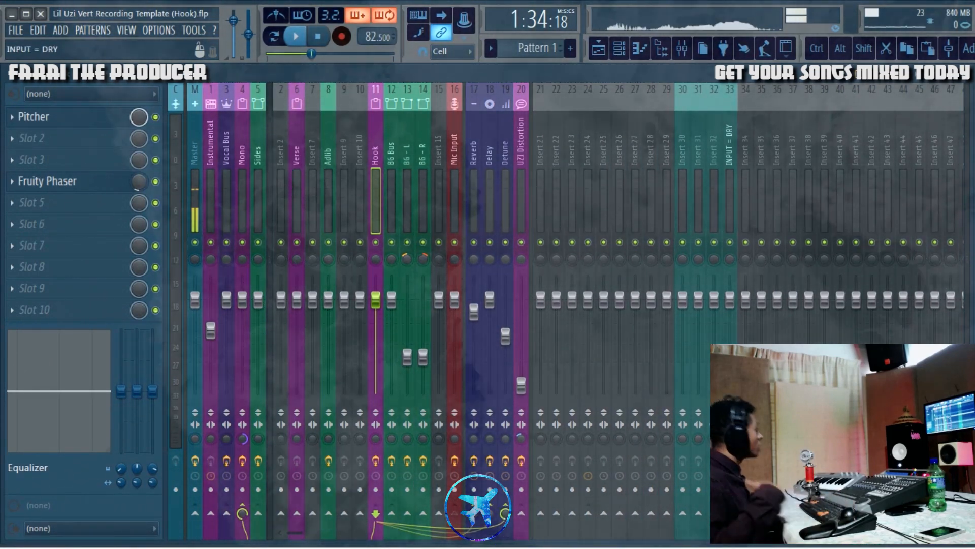
Review the INPUT = DRY track, the vocal and effect tracks up to UZI Distortion, and the teal group starting at Insert 30.
left_click(726, 188)
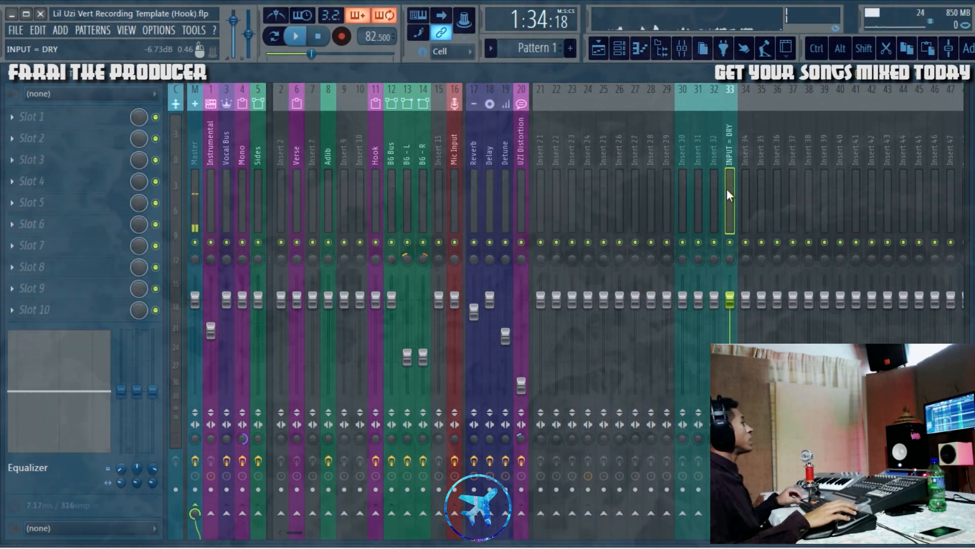
left_click(524, 197)
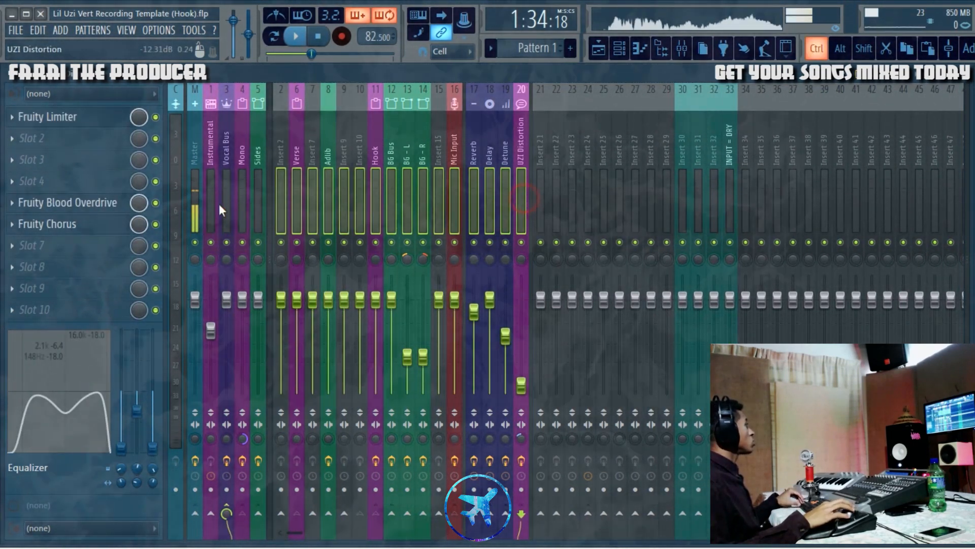
left_click(329, 194)
left_click(378, 179)
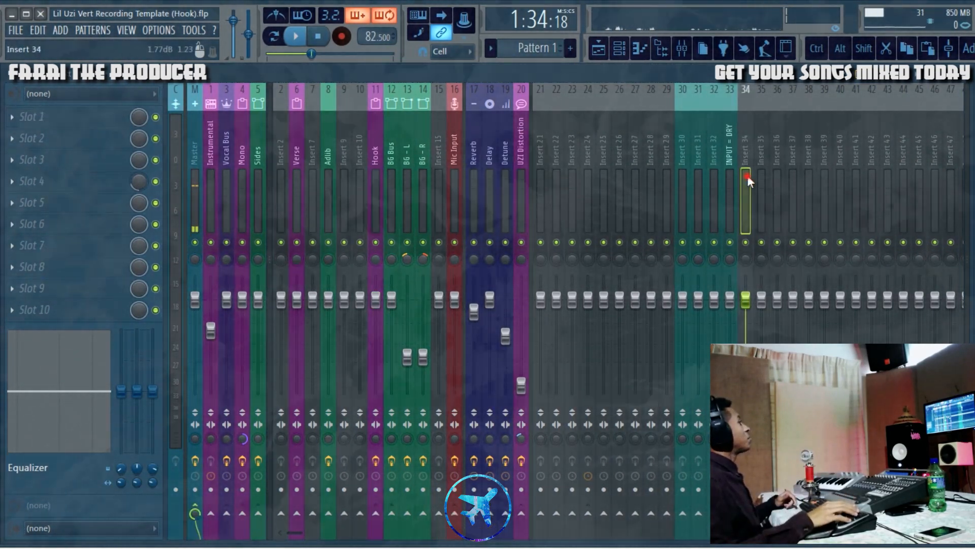
left_click(682, 188)
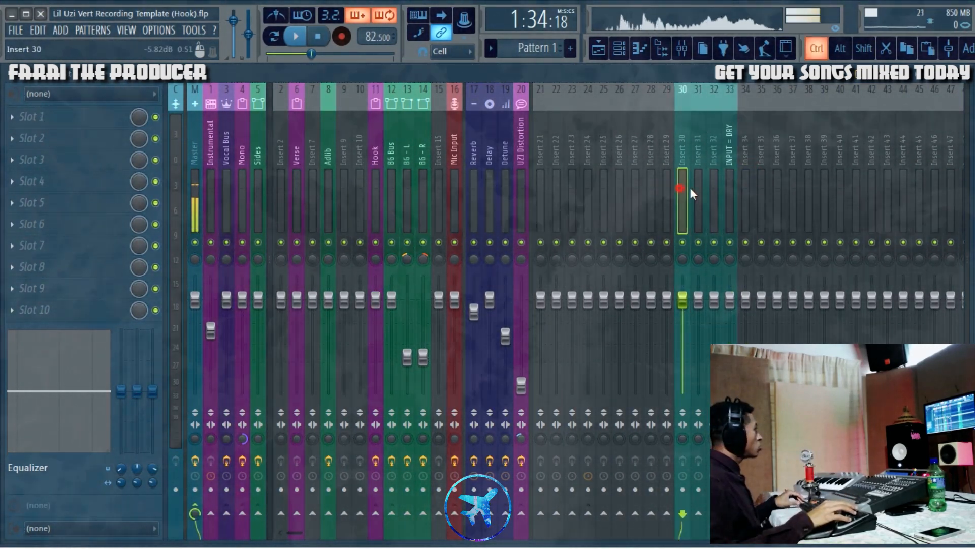
left_click(725, 198)
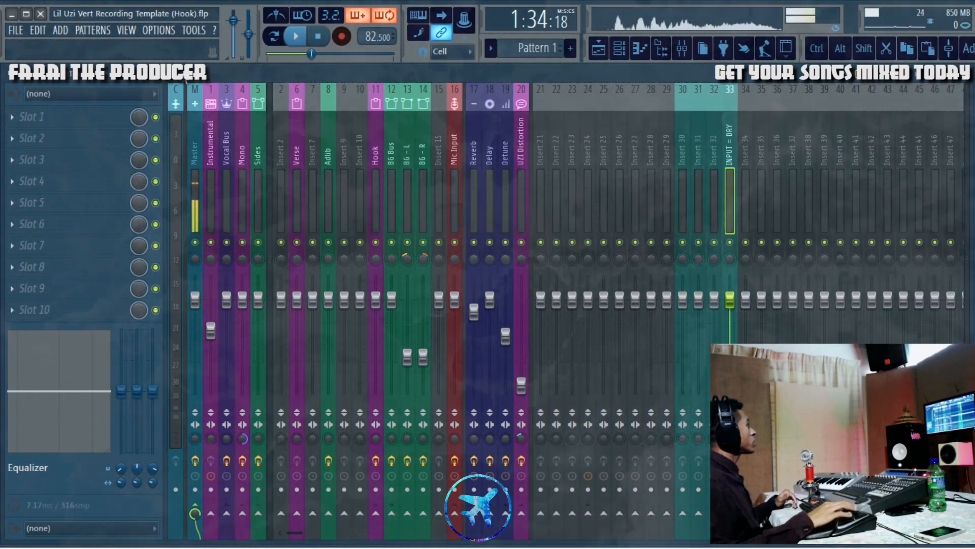
Set the M-Audio M-Track Eight ASIO buffer length to 416 samples in the audio settings.
left_click(158, 30)
left_click(178, 71)
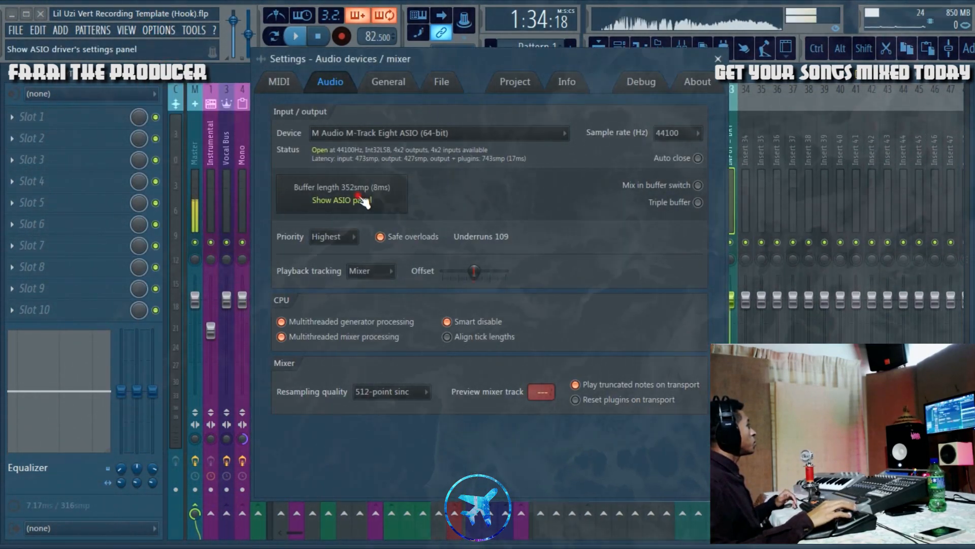
left_click(342, 199)
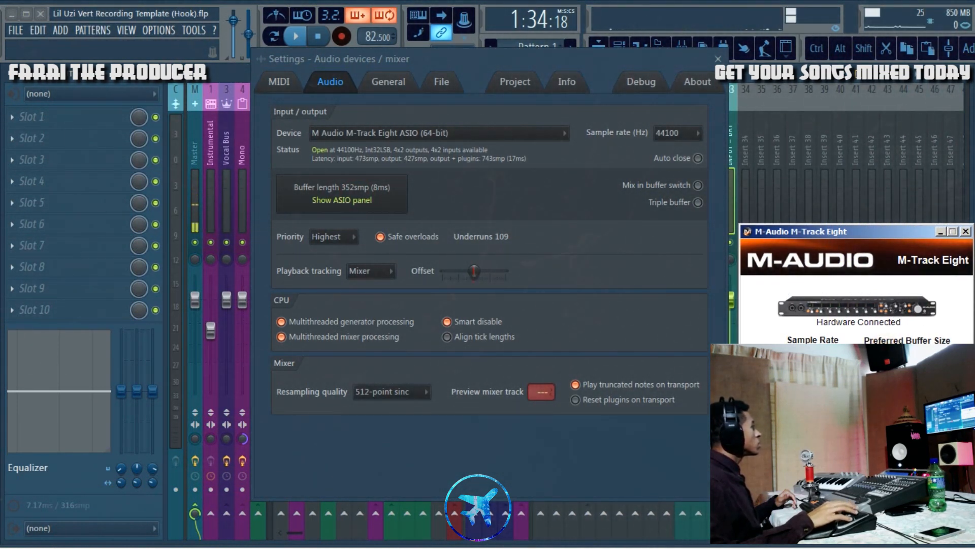
left_click(965, 231)
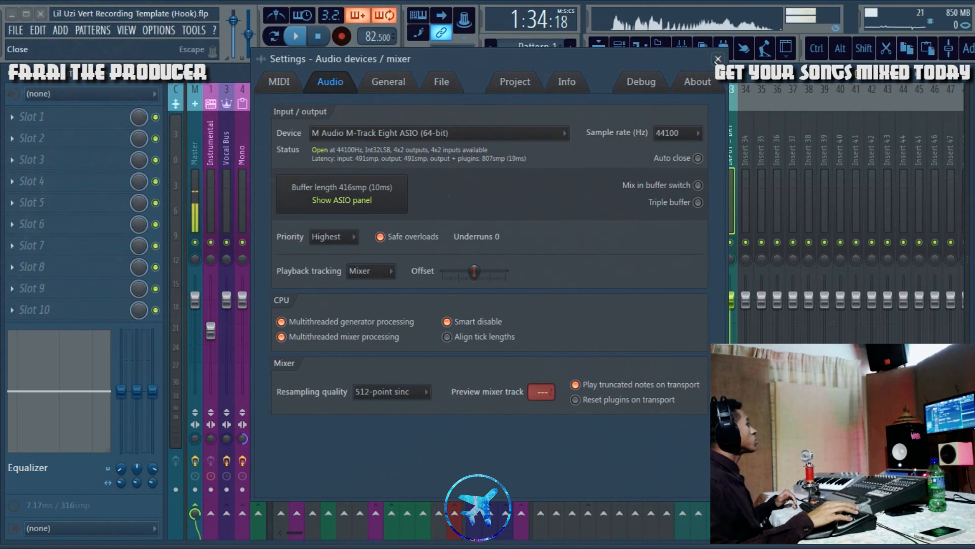
left_click(717, 59)
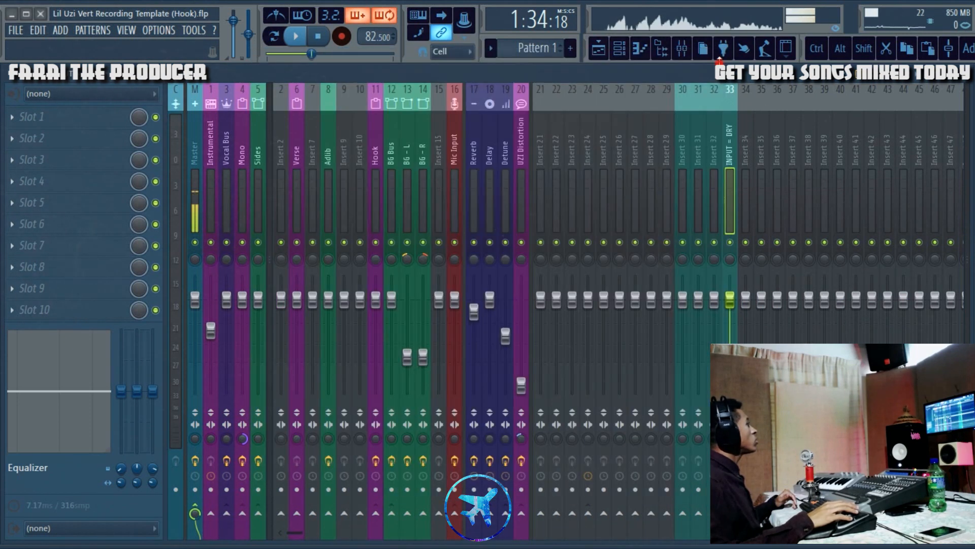
Rename mixer track Insert 30 as Instrumental.
left_click(684, 183)
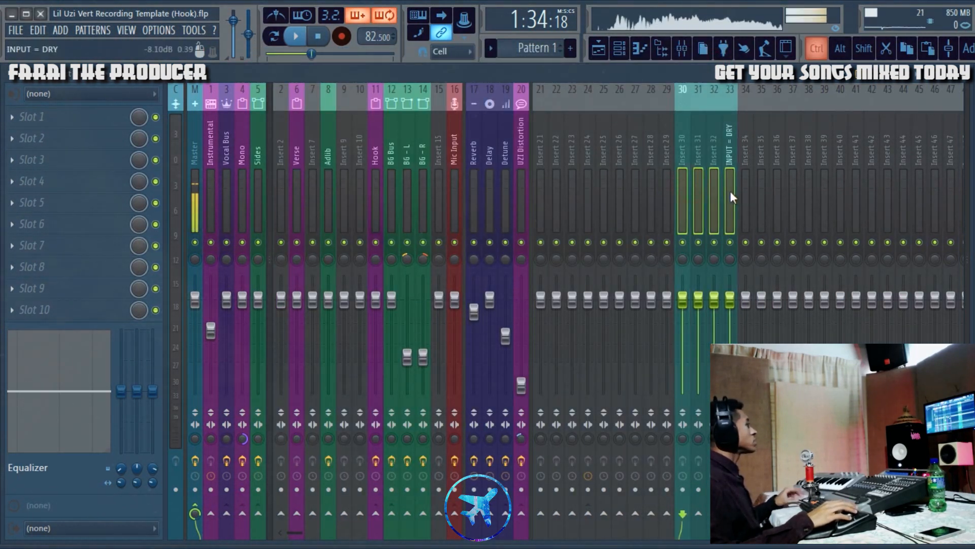
right_click(683, 193)
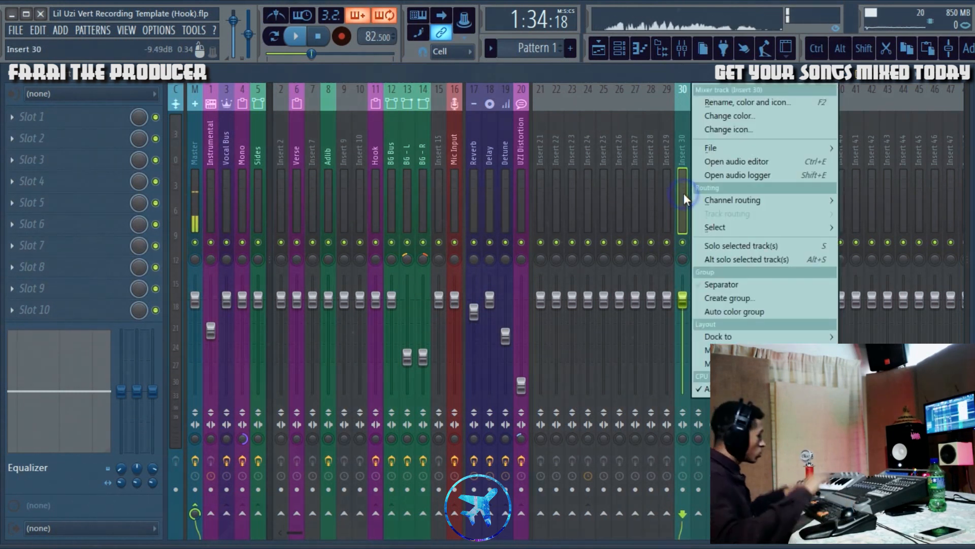
key("F2")
type("Instrumen")
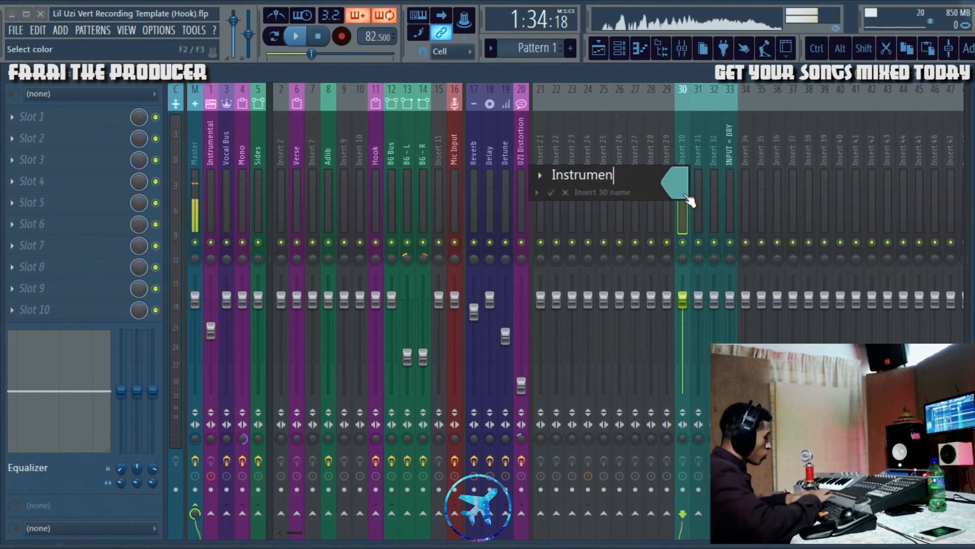
type("tal")
key("Return")
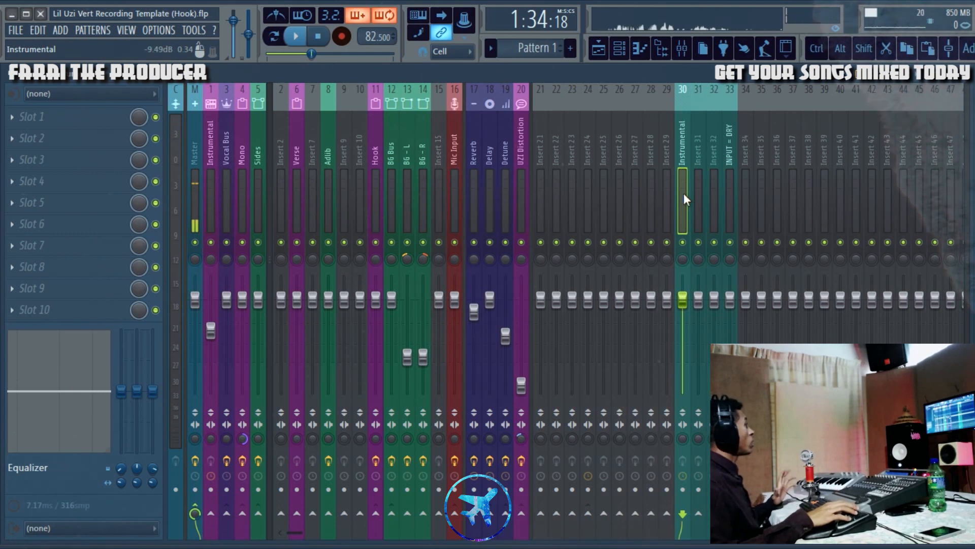
Compare the two Instrumental mixer tracks and inspect the available M-Track Eight ASIO inputs for the INPUT = DRY track.
left_click(216, 160)
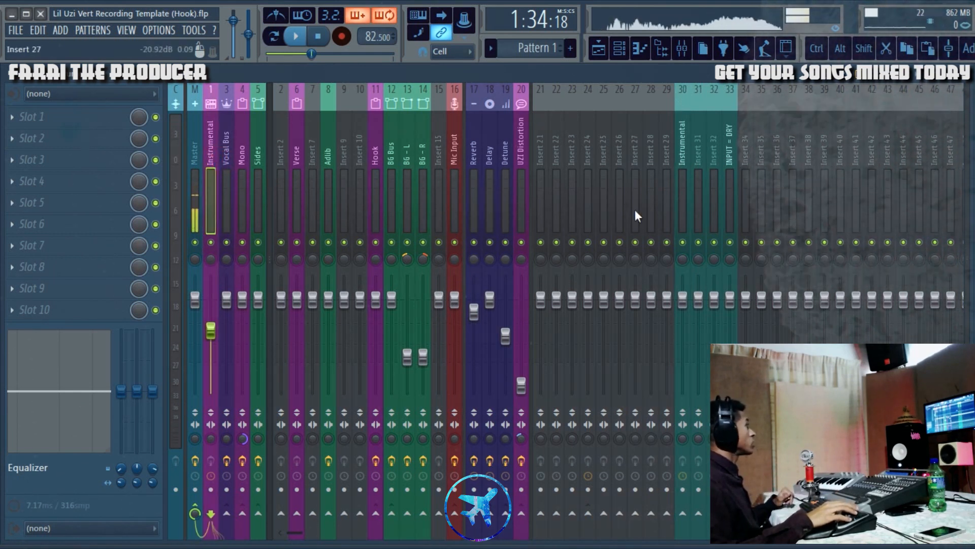
left_click(686, 202)
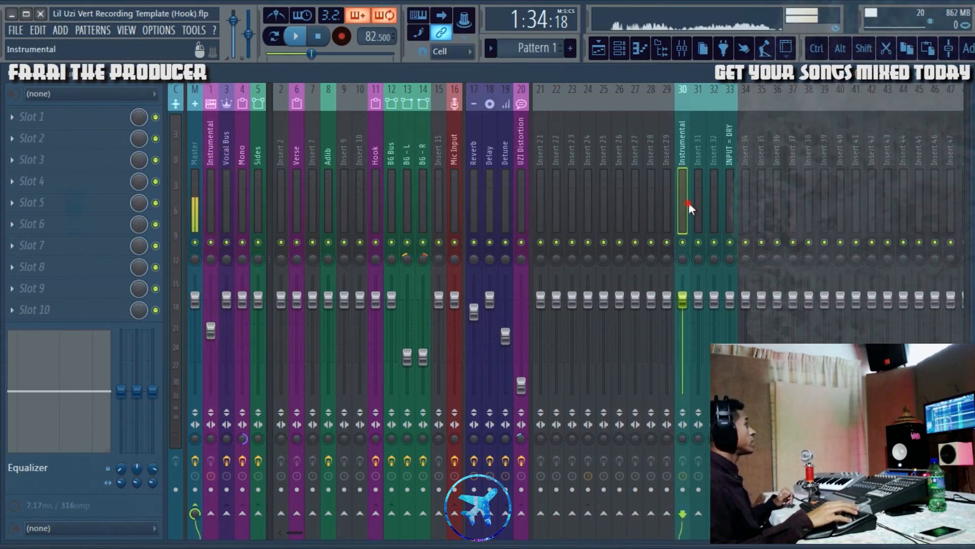
left_click(731, 196)
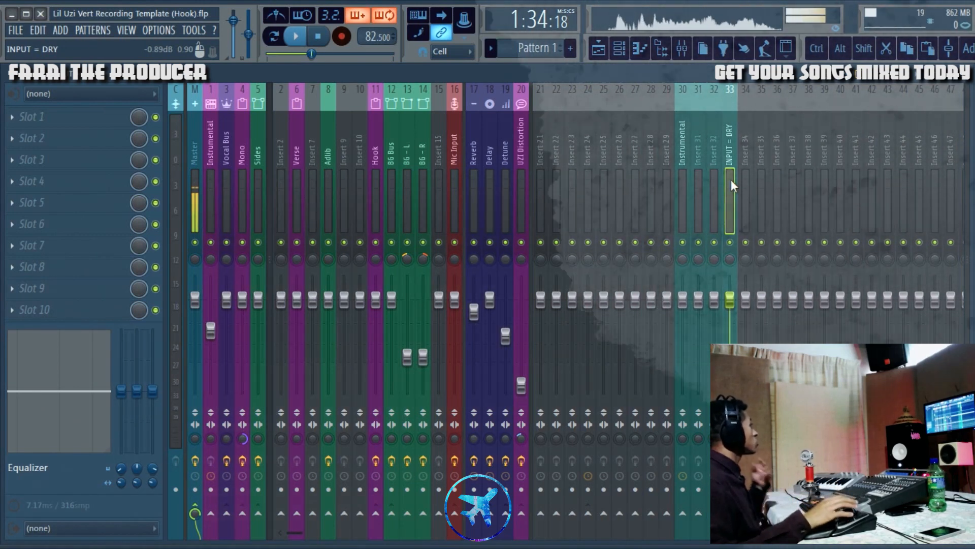
left_click(94, 94)
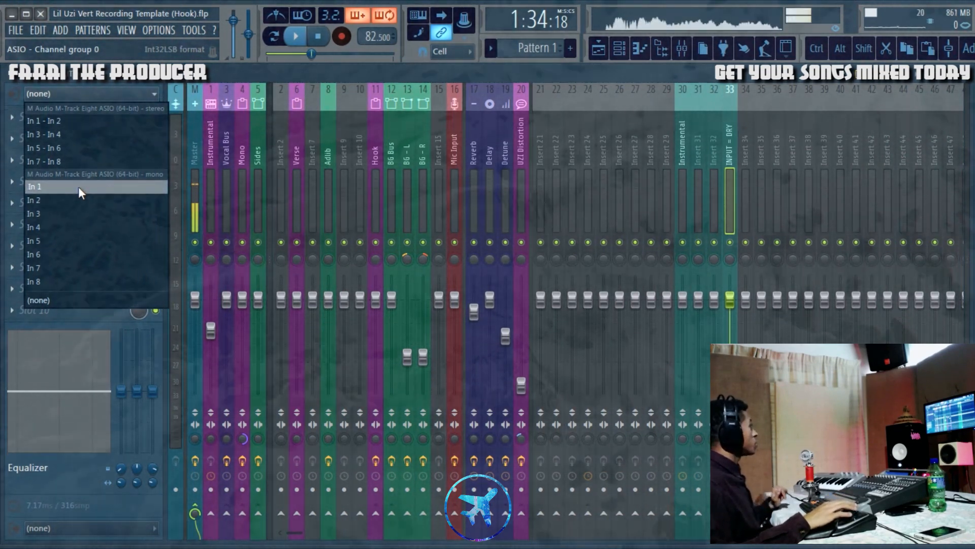
Arm the INPUT = DRY mixer track for recording and route it only to Insert 32.
left_click(727, 192)
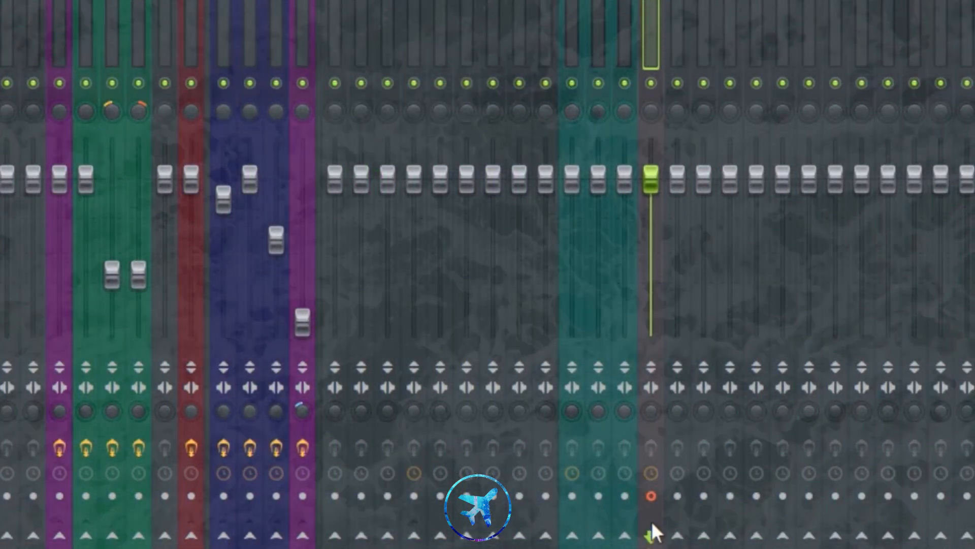
left_click(650, 495)
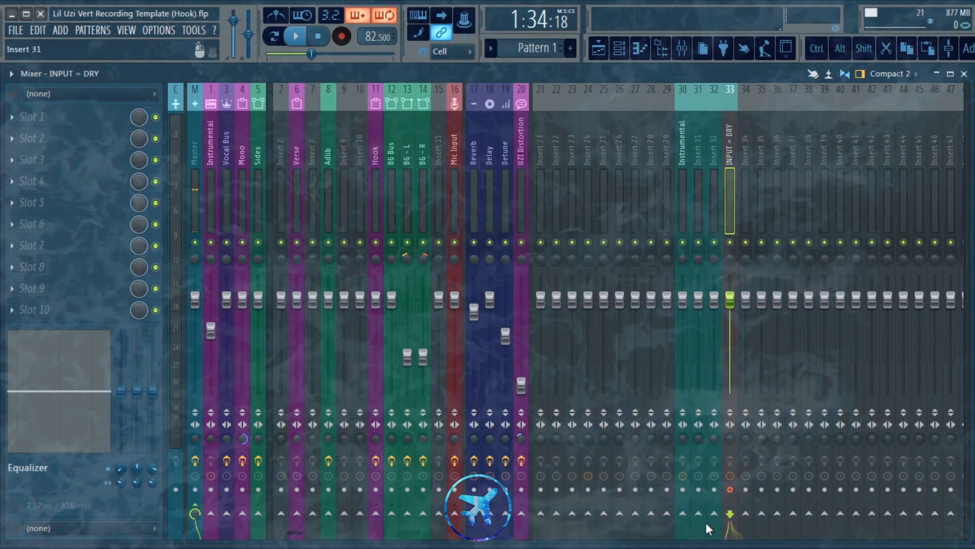
key("ctrl")
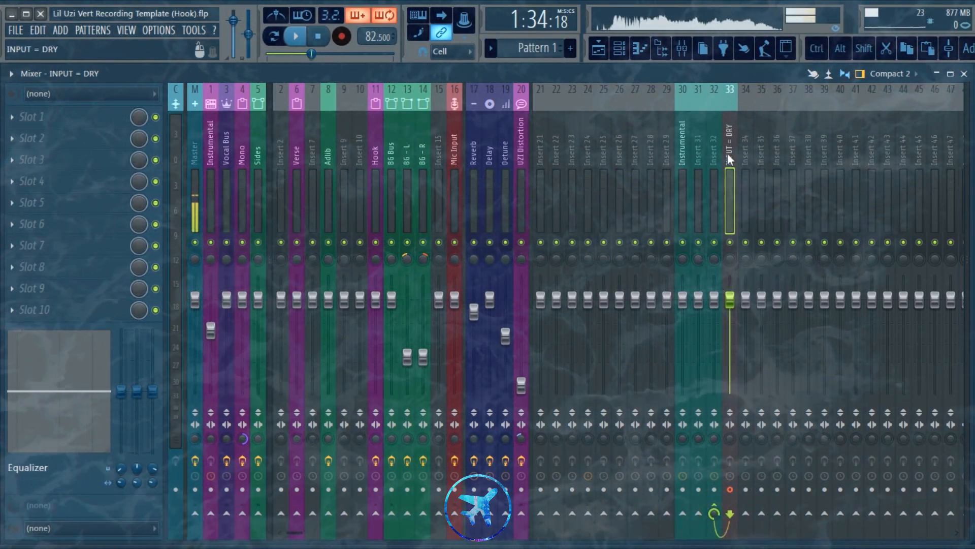
Rename mixer track Insert 32 as Autotune.
left_click(715, 153)
right_click(719, 162)
key("F2")
type("Autotune")
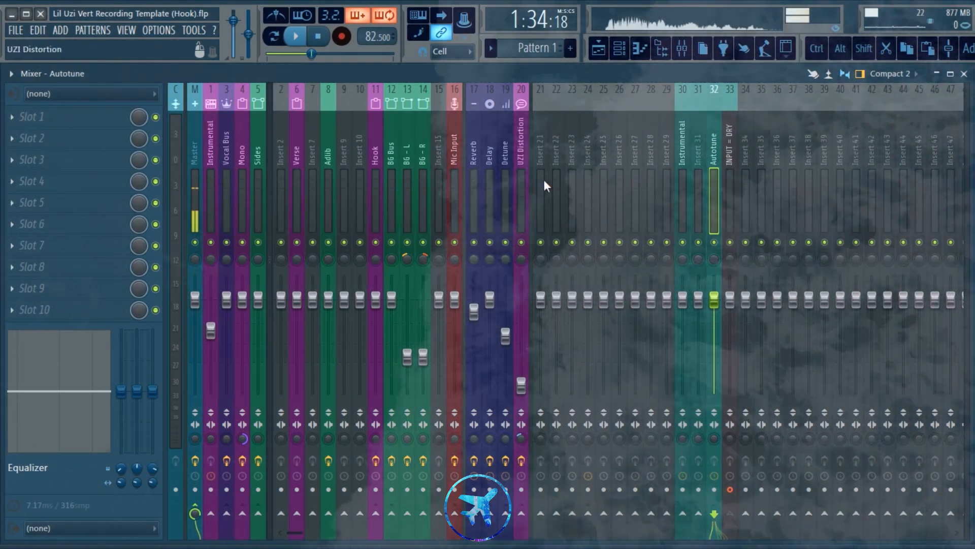
Check the INPUT = DRY routing to Autotune and rename mixer track Insert 31 as REVERBBBB.
left_click(730, 184)
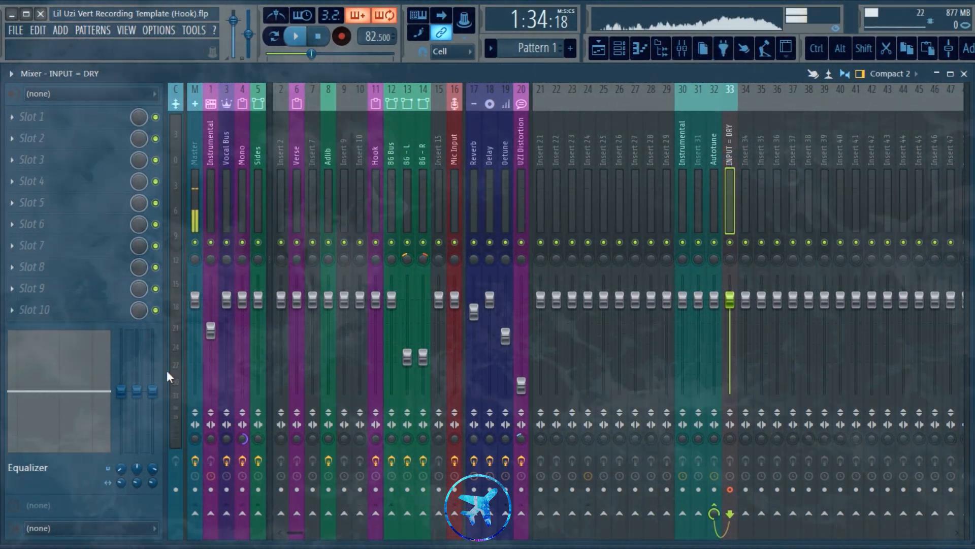
left_click(718, 178)
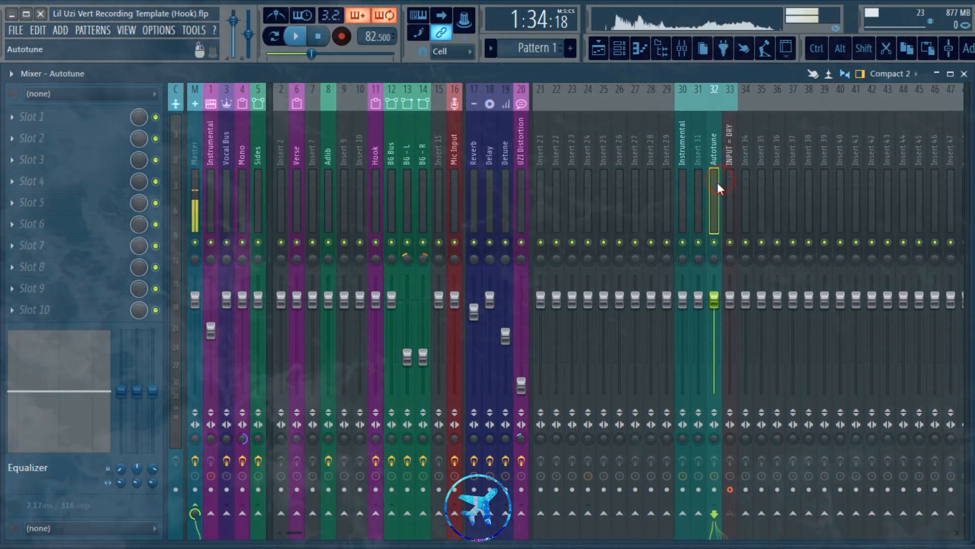
right_click(702, 187)
key("F2")
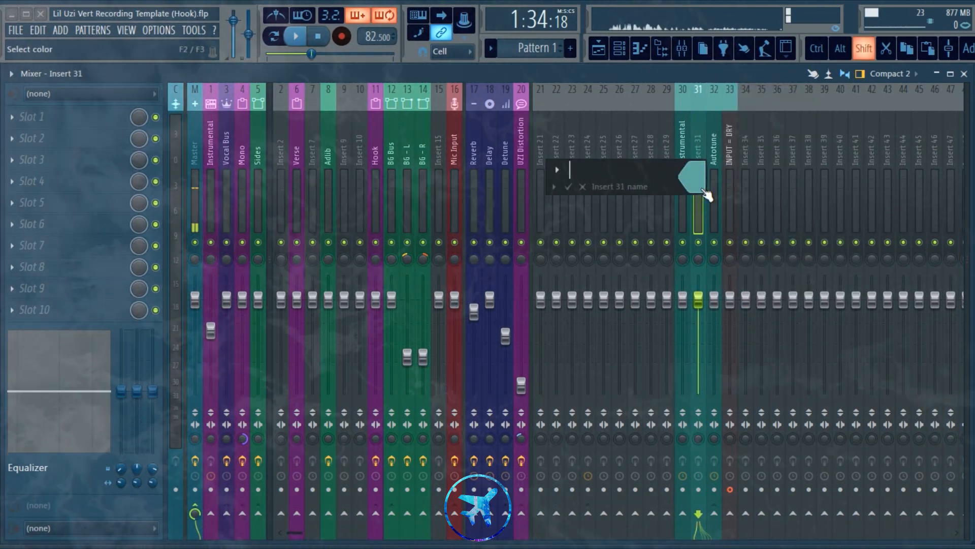
type("REVERBBBB")
key("Return")
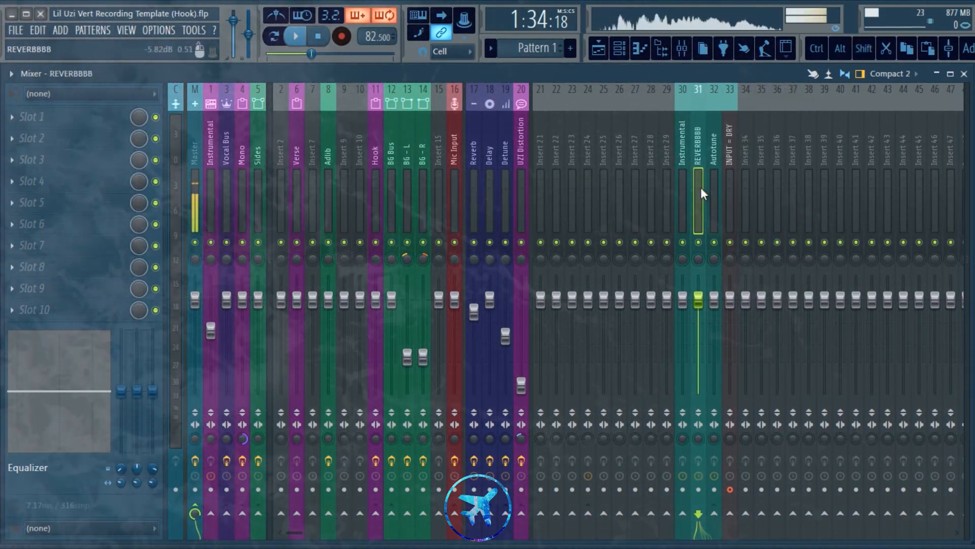
Try routing the INPUT = DRY track to REVERBBBB and return its routing to Autotune only.
left_click(713, 190)
left_click(731, 194)
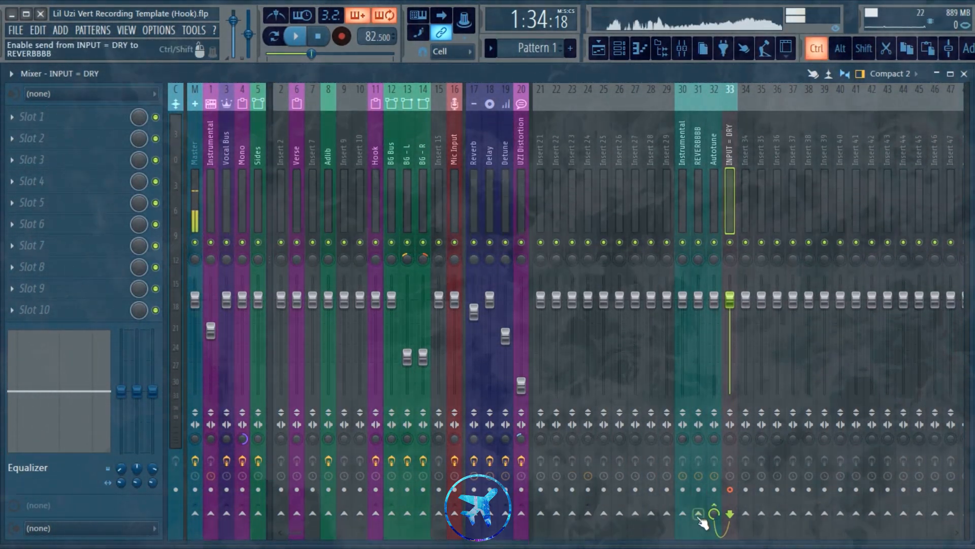
left_click(698, 513)
left_click(714, 507)
left_click(714, 514)
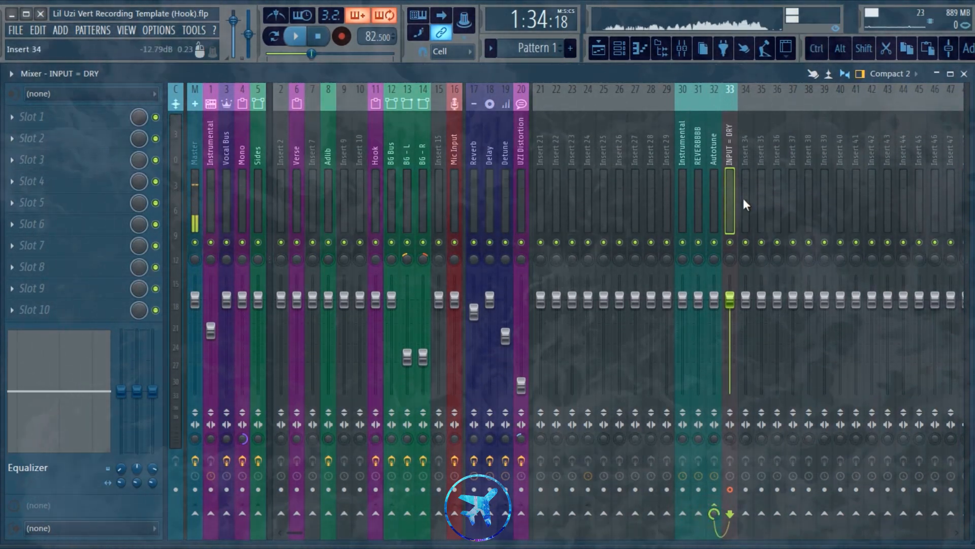
Enlarge the Mono track in the playlist to 140% height and return to the mixer.
left_click(714, 203)
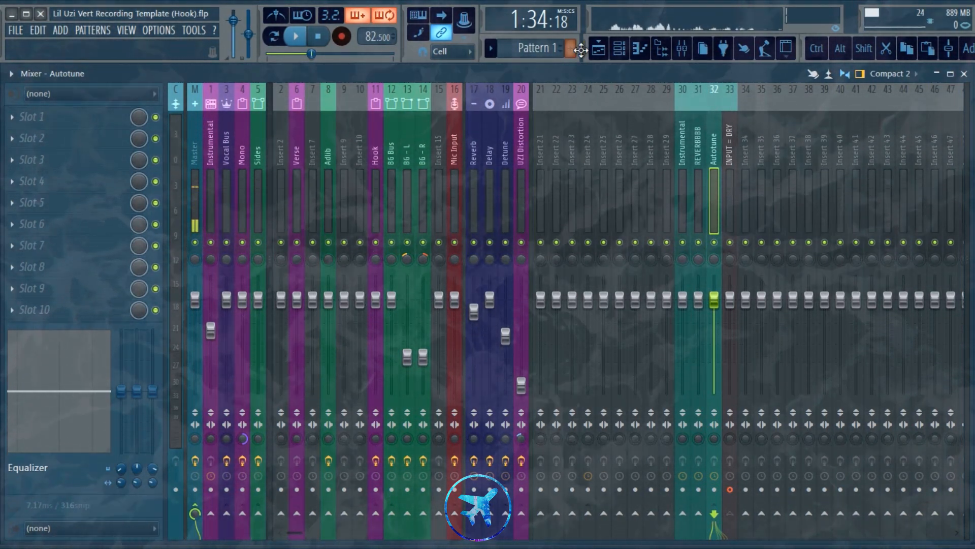
left_click(598, 48)
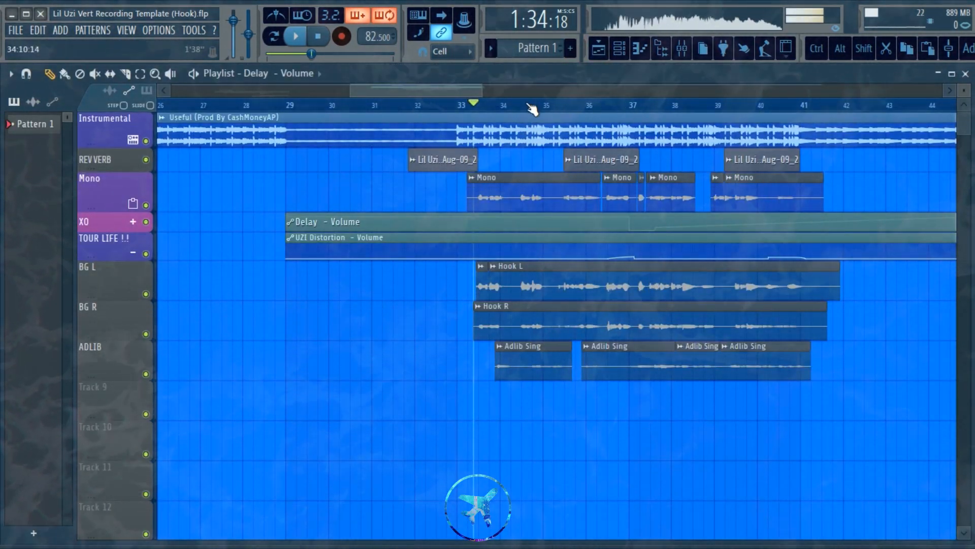
scroll(531, 109, "up", 4)
left_click_drag(99, 209, 62, 220)
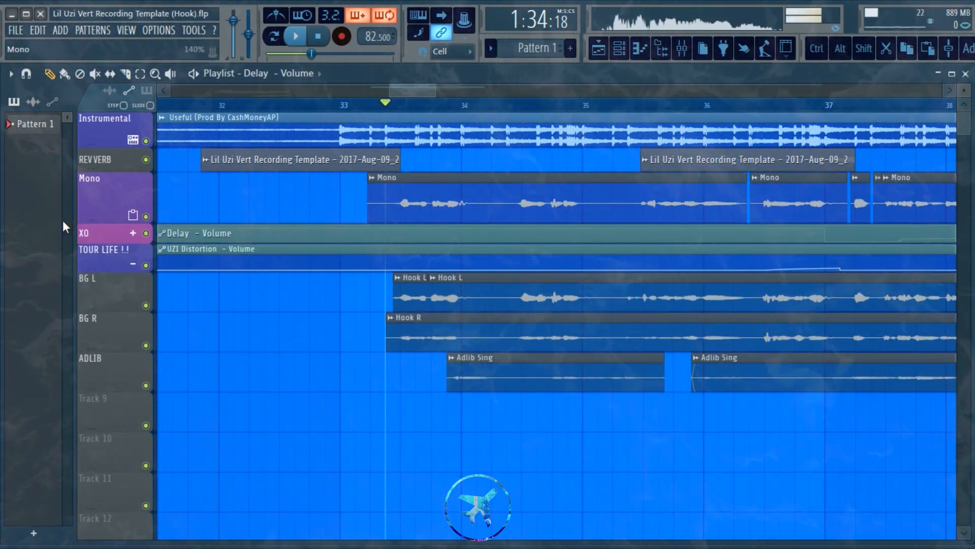
left_click(682, 48)
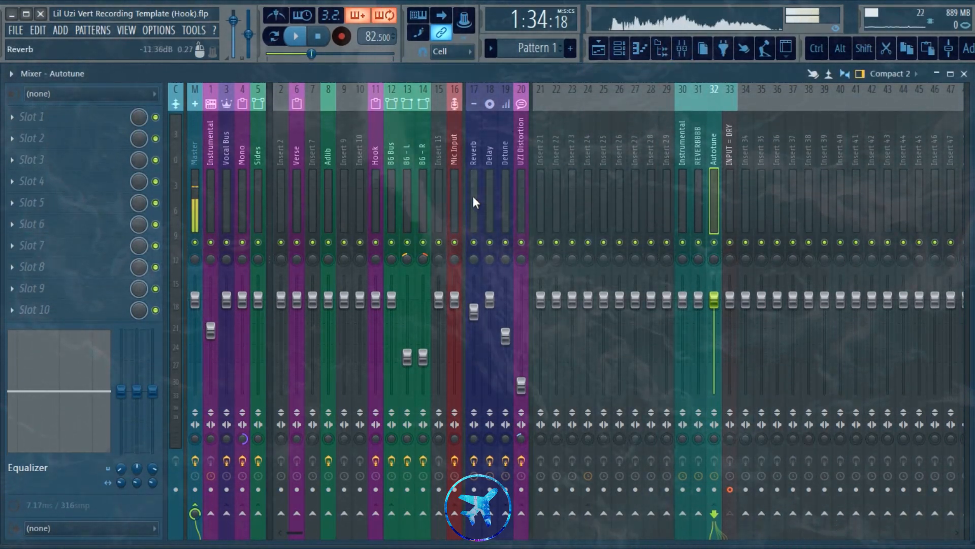
Inspect the settings of the Extra Gain ? and Fruity Blood Overdrive effects on the Mic Input track.
left_click(451, 195)
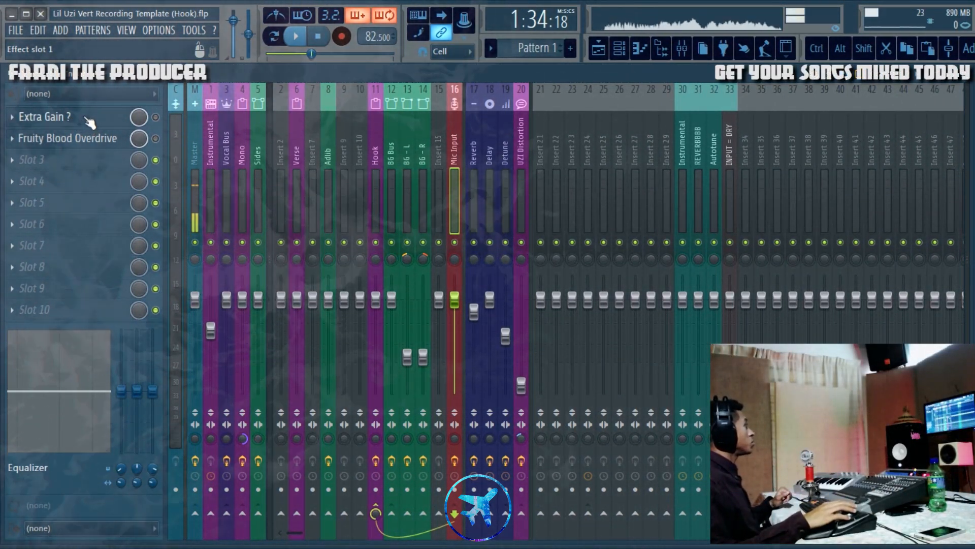
left_click(43, 116)
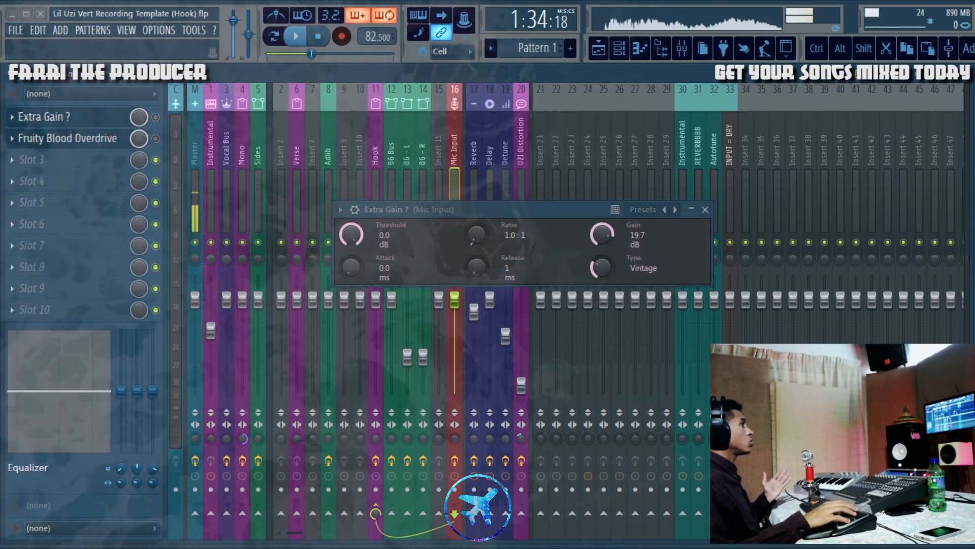
left_click(66, 138)
left_click_drag(588, 326, 513, 294)
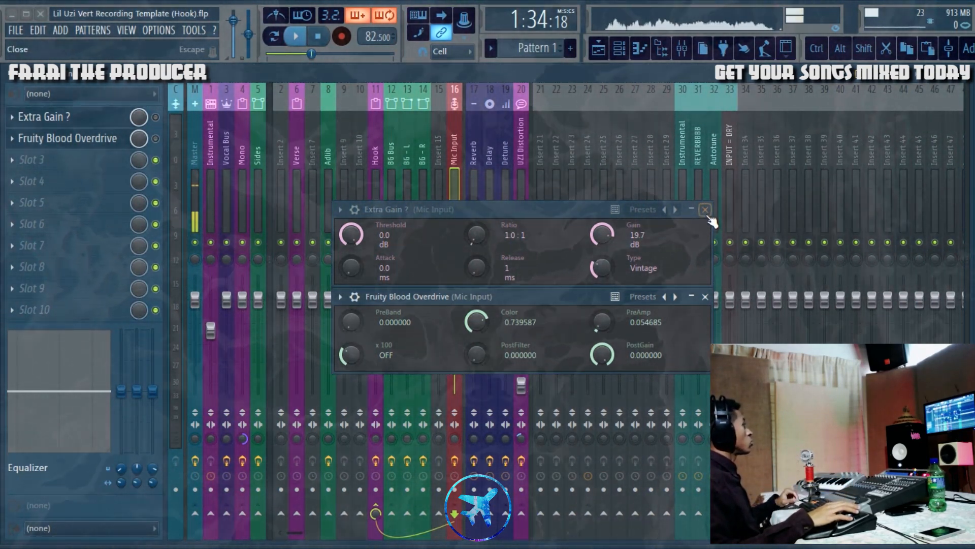
left_click(705, 213)
left_click(705, 297)
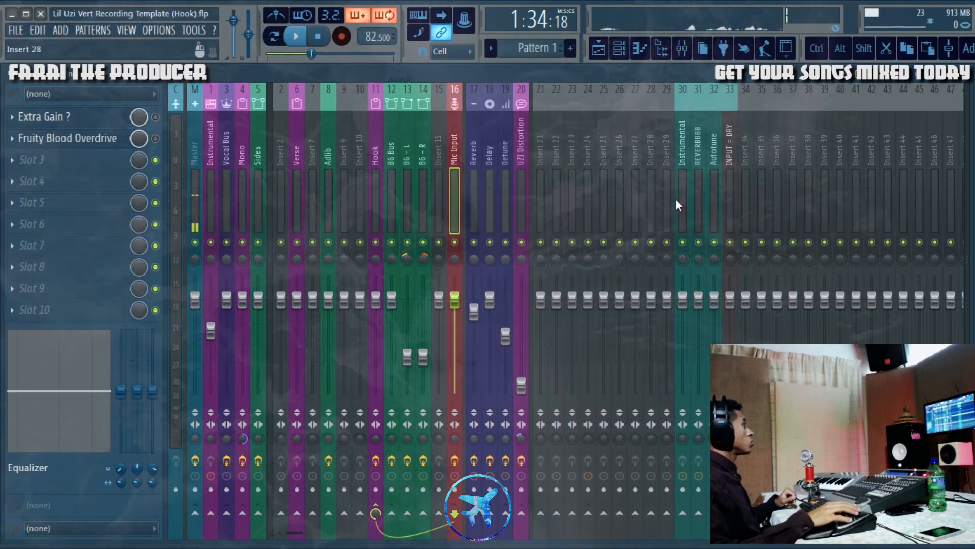
Select the INPUT = DRY and Mic Input tracks together, and make the playlist's Mono track taller again.
left_click(729, 188)
left_click(454, 194)
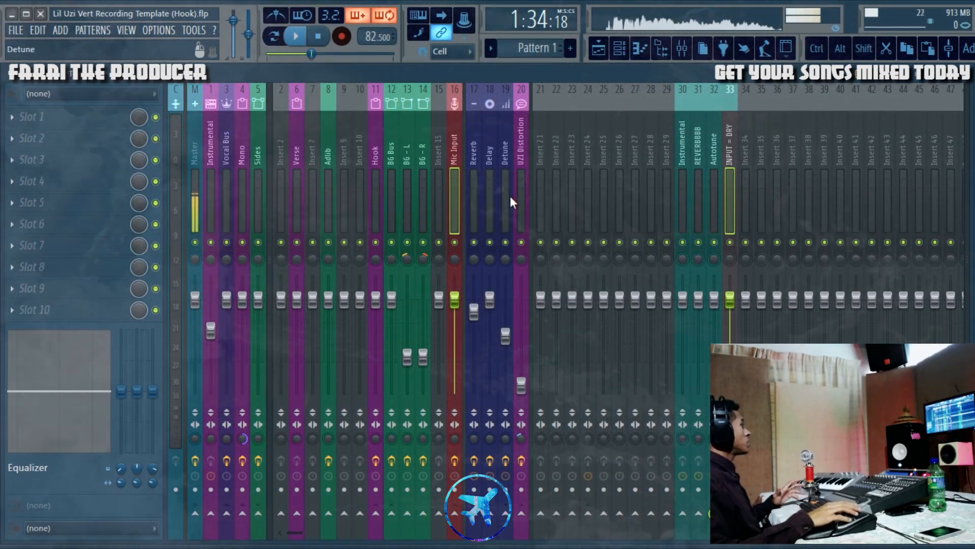
left_click(599, 51)
left_click_drag(115, 214, 97, 232)
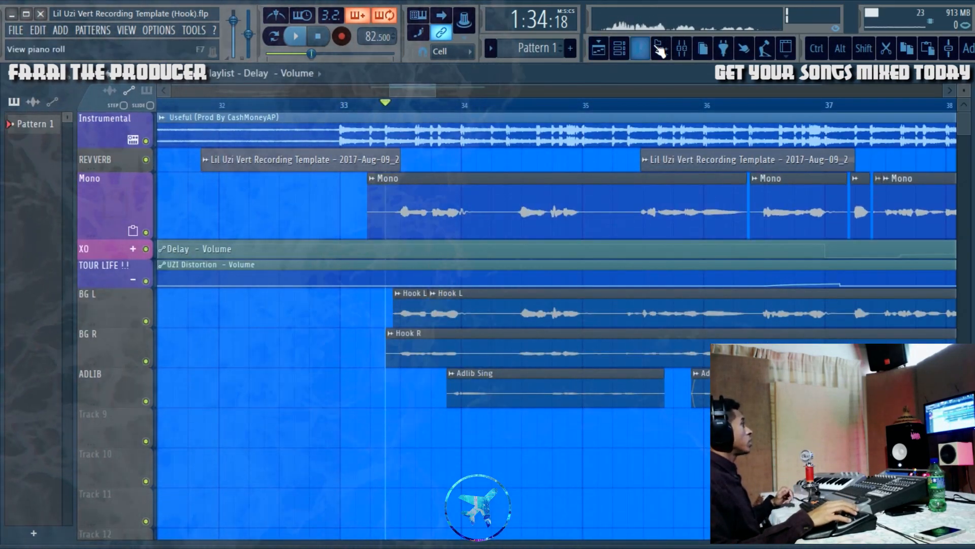
left_click(682, 50)
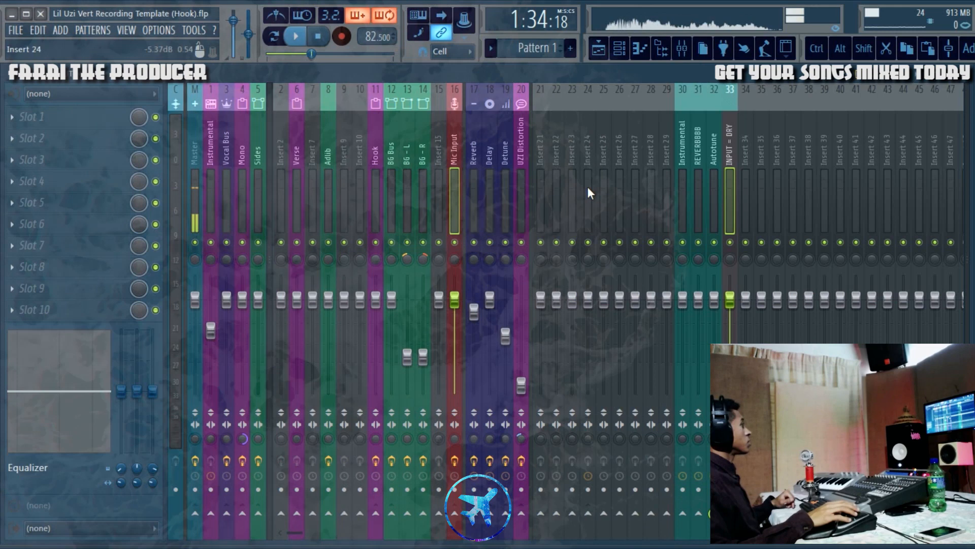
Compare the effects and routing of the INPUT = DRY, Mic Input and Hook mixer tracks.
left_click(732, 204)
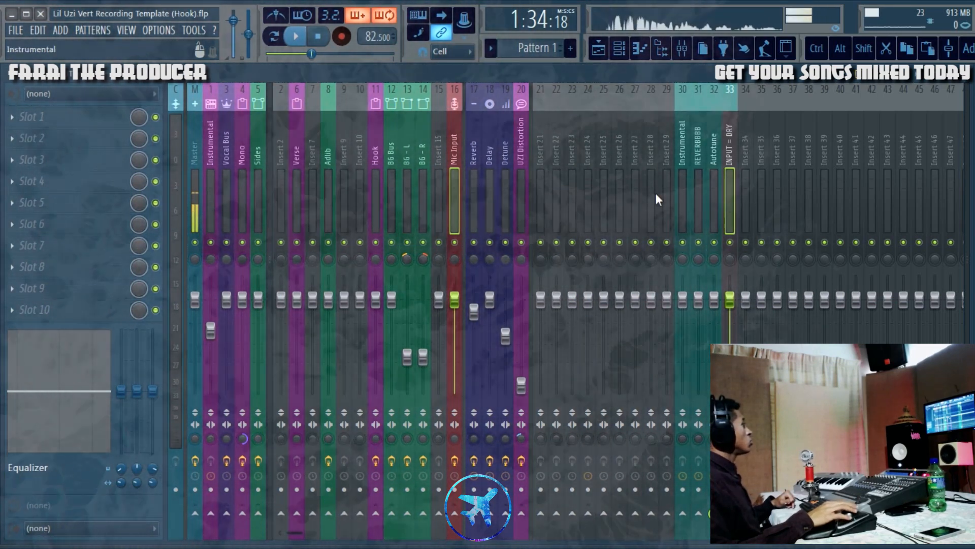
left_click(454, 199)
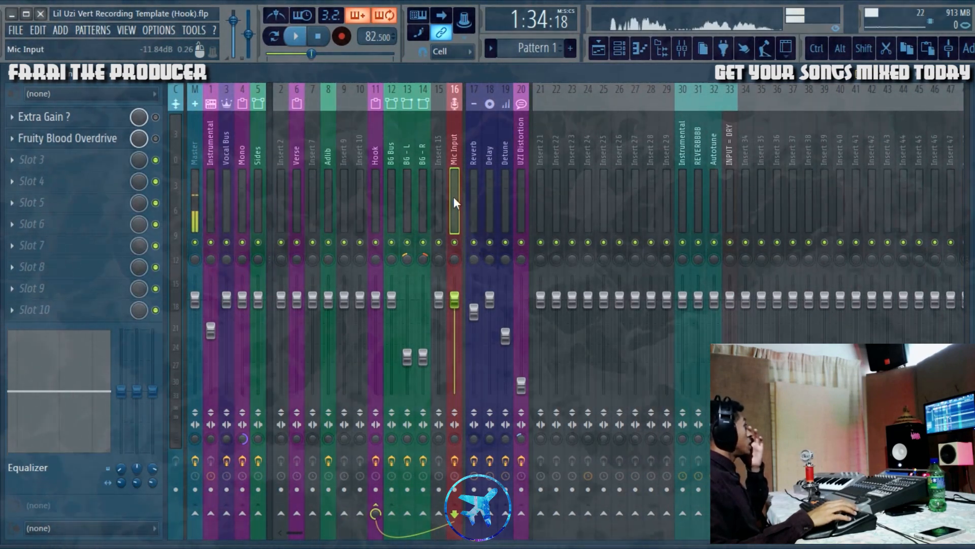
left_click(374, 203)
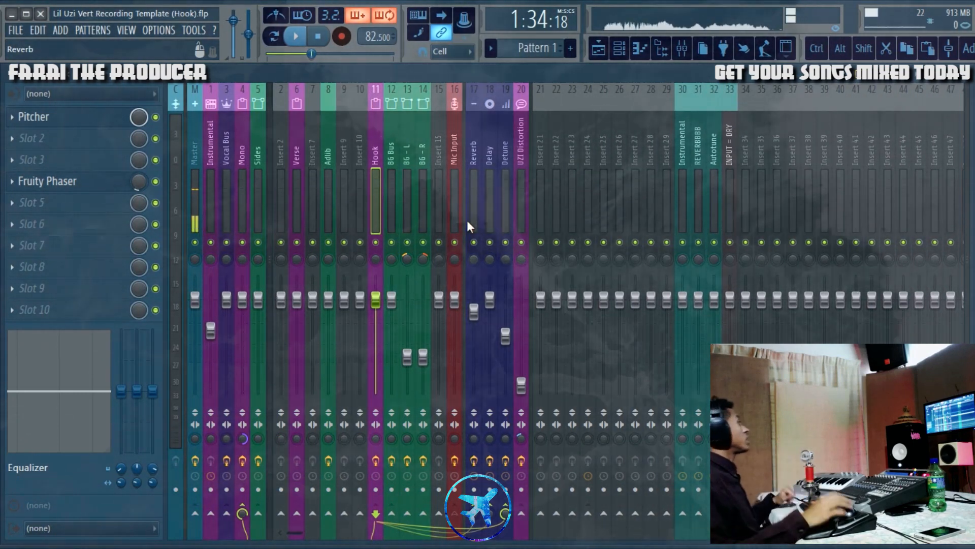
left_click(458, 206)
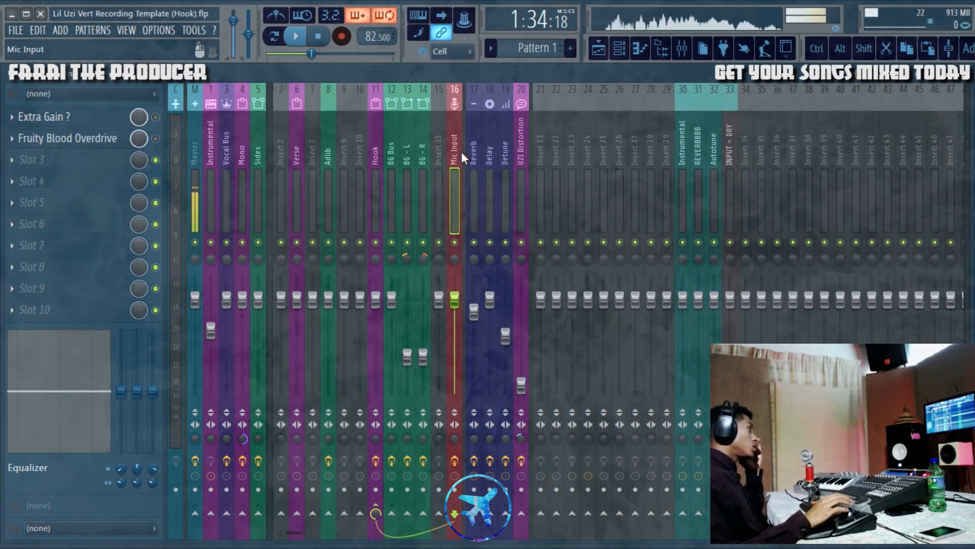
left_click(376, 163)
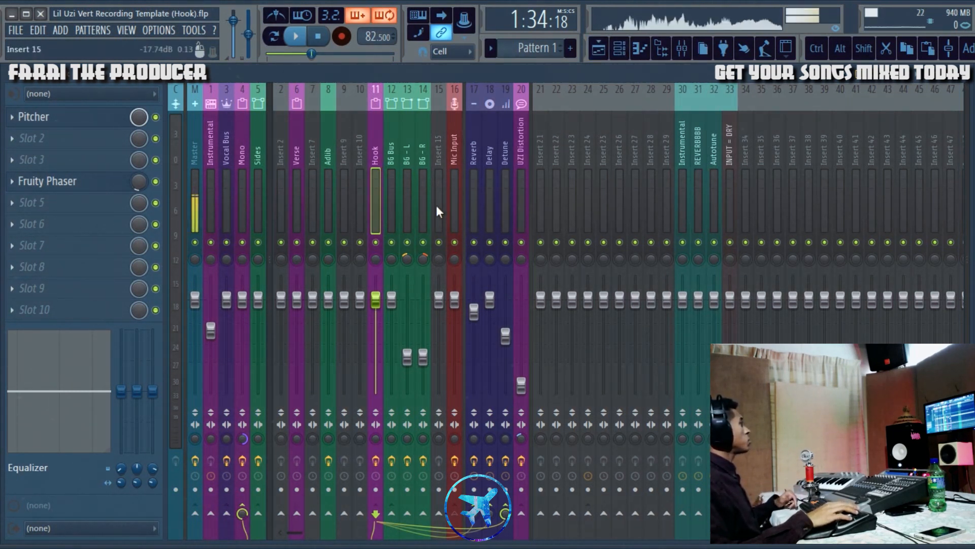
Assign mono input In 2 to the Mic Input track while Hook is muted, and unmute Hook with both Mic Input effects enabled.
left_click(447, 191)
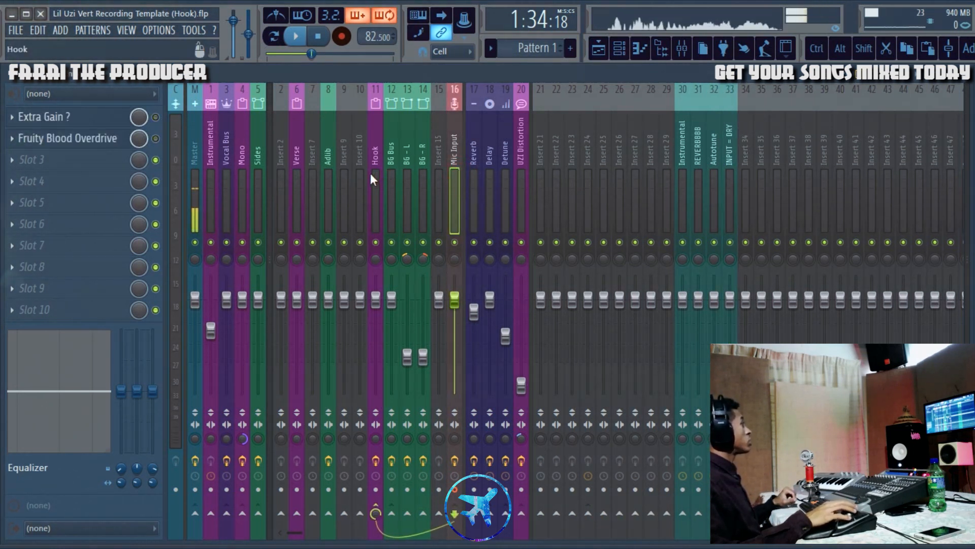
left_click(376, 244)
left_click(68, 92)
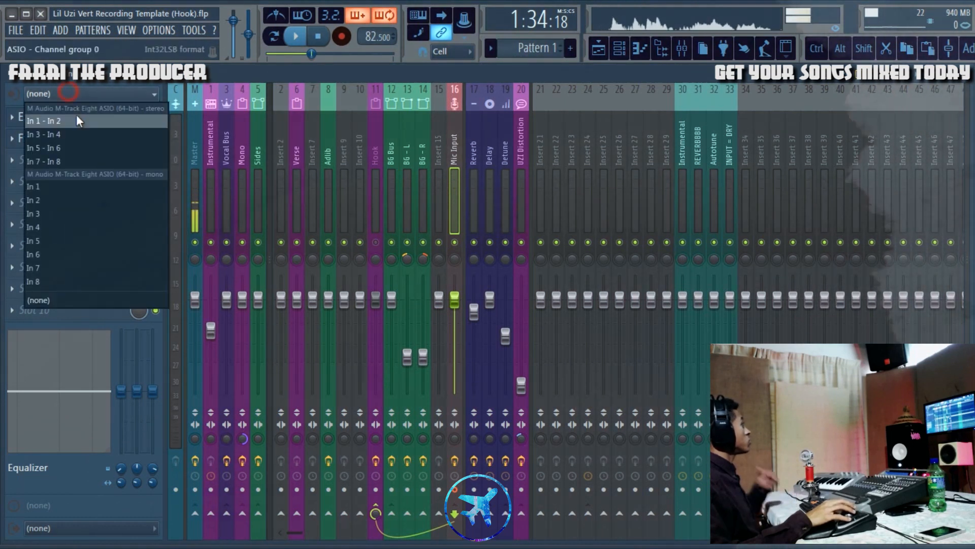
left_click(83, 198)
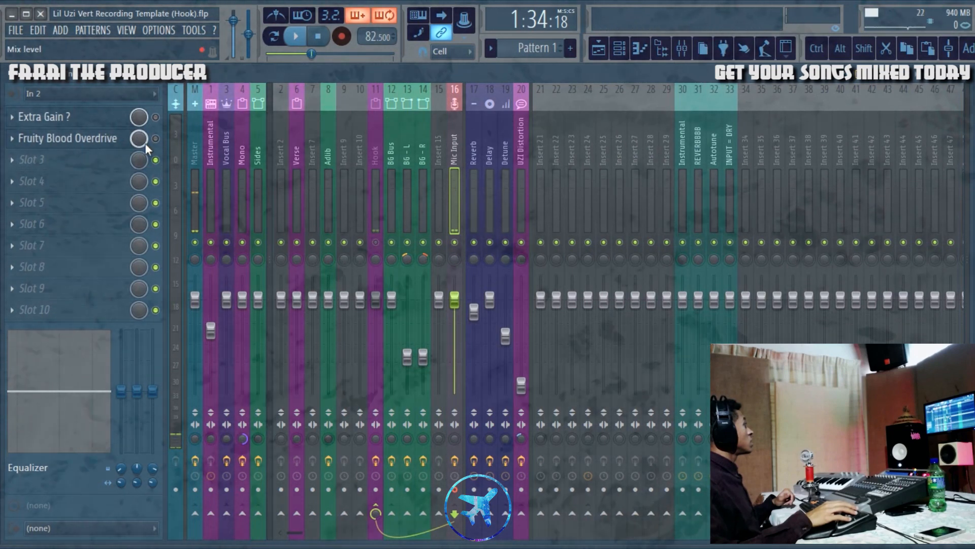
left_click(375, 242)
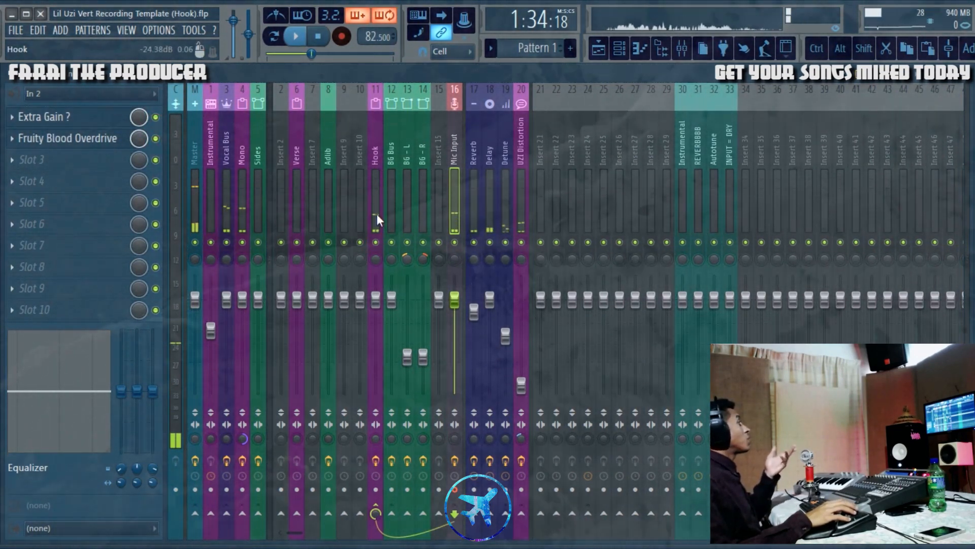
scroll(484, 215, "right", 5)
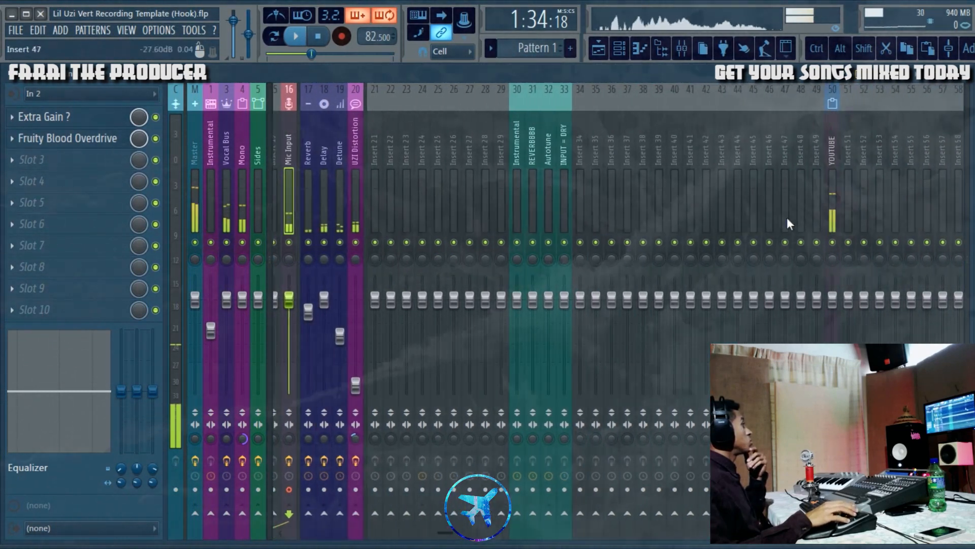
Mute the UZI Distortion, Reverb, Delay and Detune mixer tracks, keeping Mic Input selected.
left_click(643, 204)
scroll(547, 176, "left", 5)
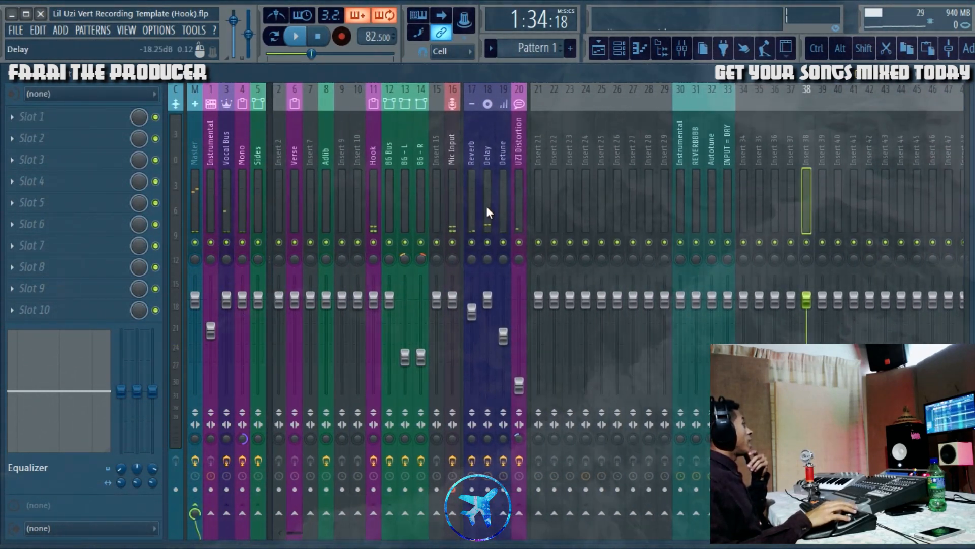
left_click(456, 203)
left_click(521, 243)
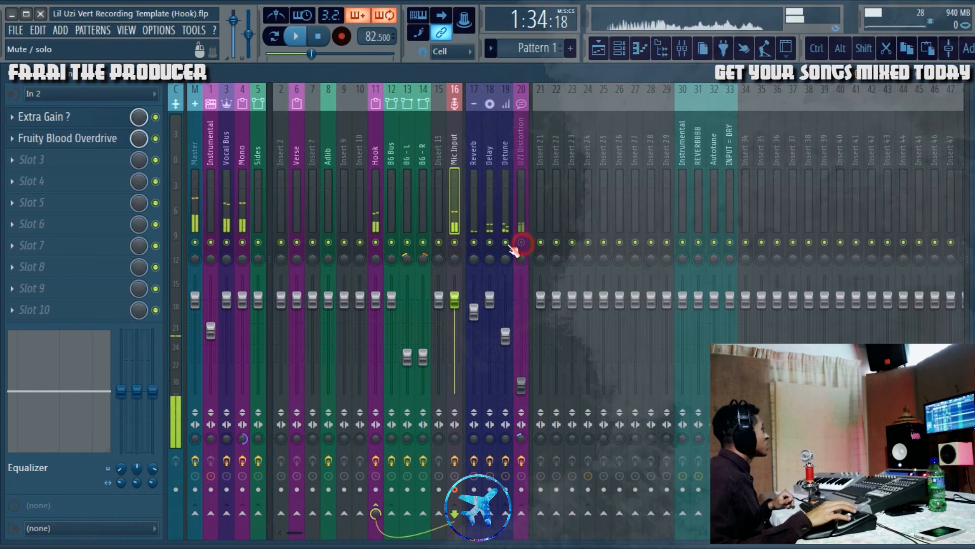
left_click(474, 242)
left_click(490, 242)
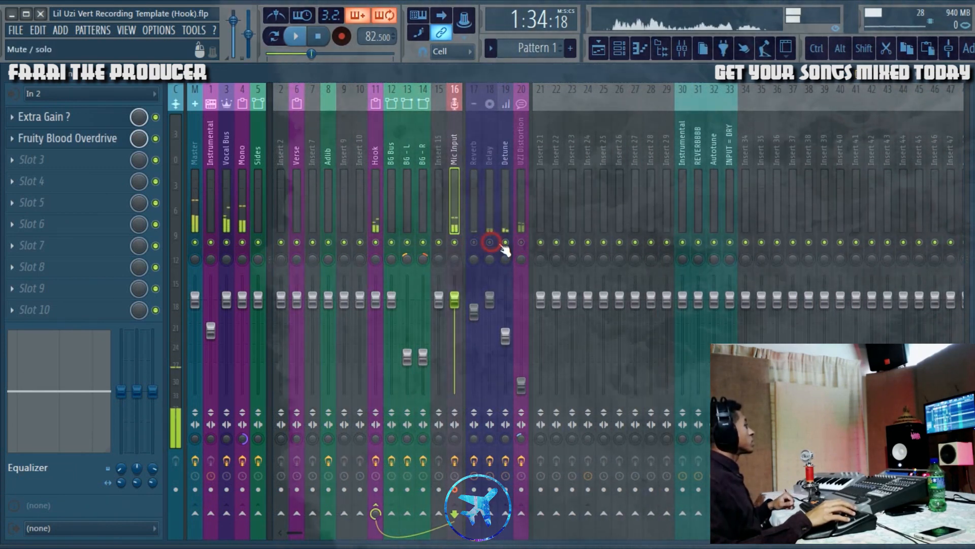
left_click(506, 242)
Check the Hook track's effects and the vocal clips in the playlist around bar 32, and return to the mixer.
left_click(371, 181)
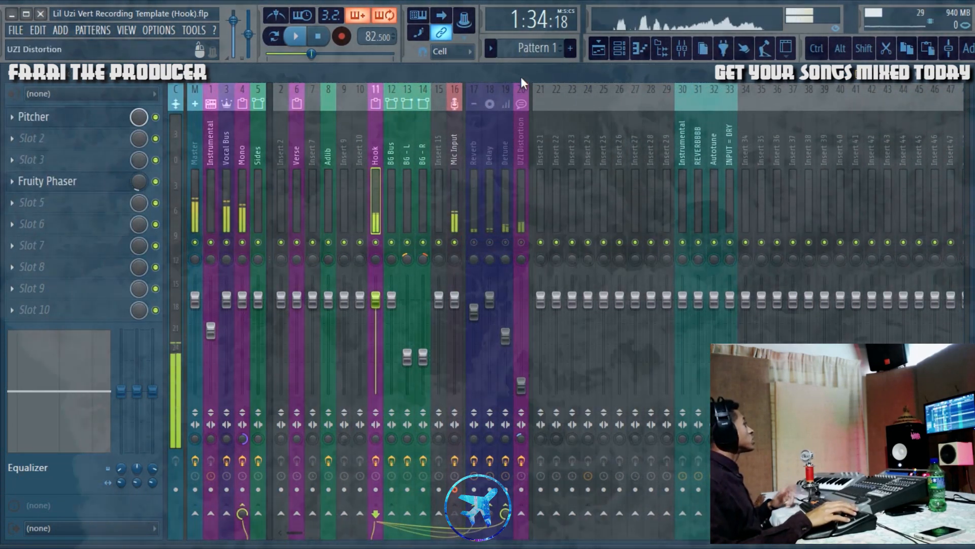
left_click(598, 48)
scroll(209, 109, "down", 5)
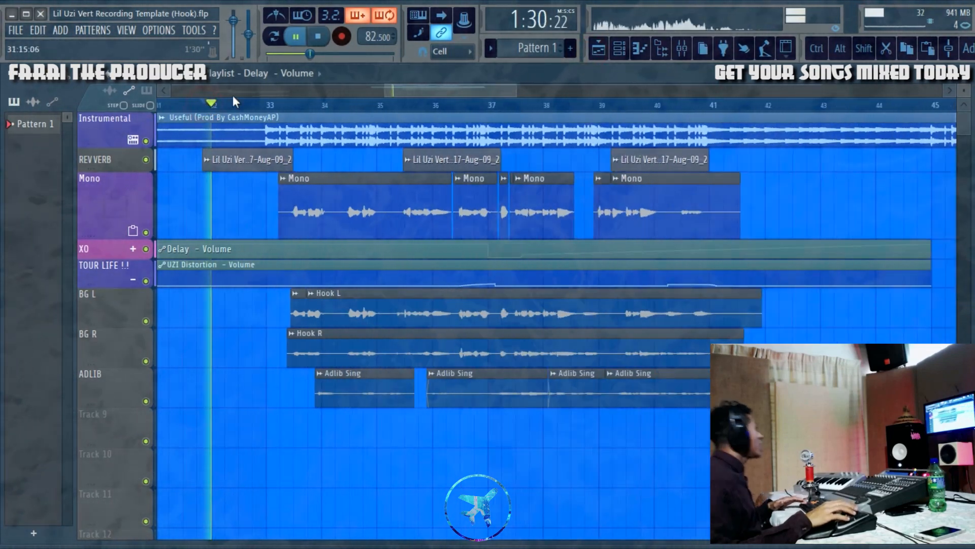
left_click(683, 49)
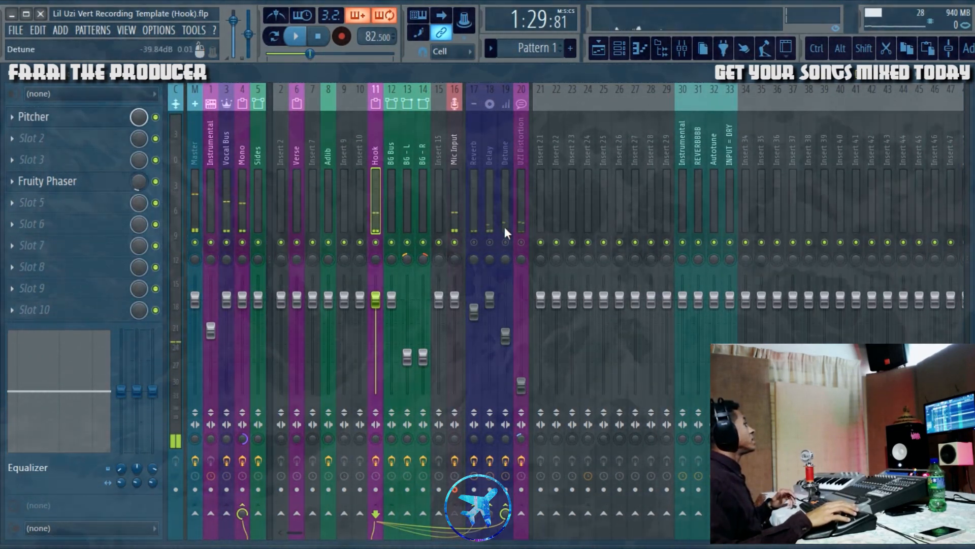
Route the Mic Input track to BG - R and finally to Adlib alone, and show the Adlib track's effects.
left_click(455, 205)
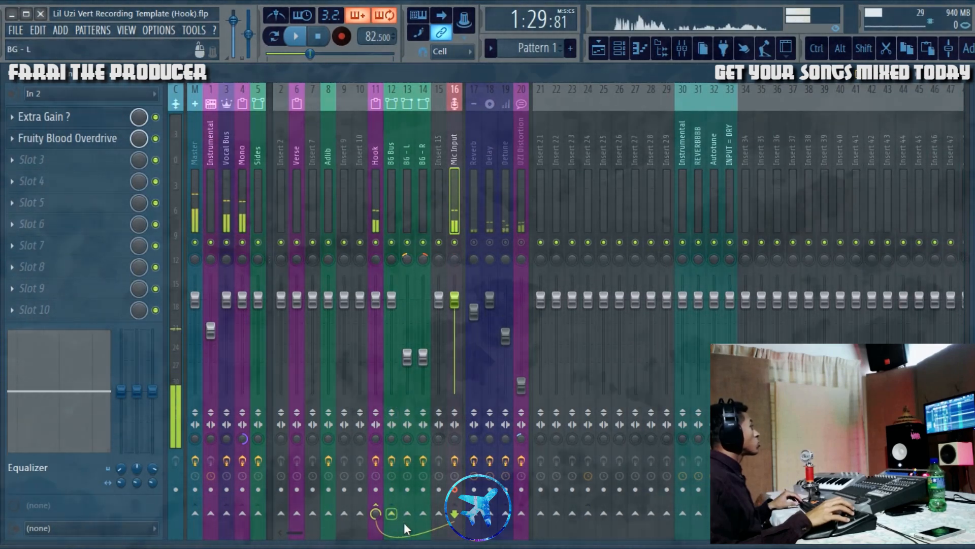
key("ctrl")
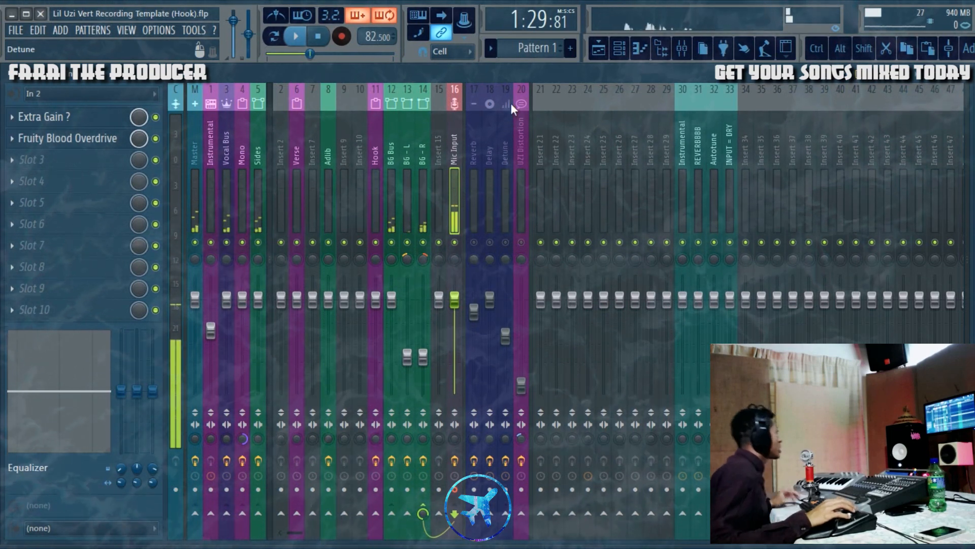
key("ctrl")
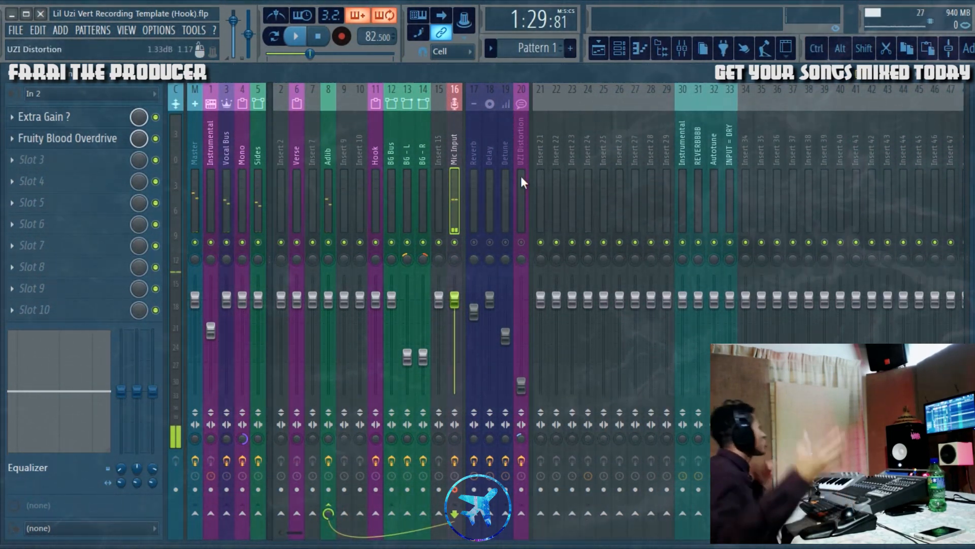
left_click(334, 191)
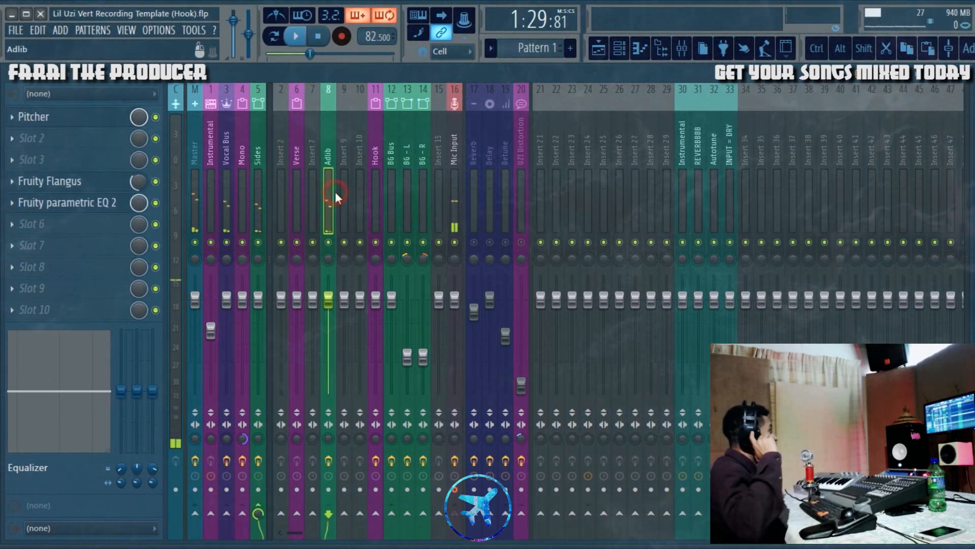
Mute the Mic Input track and compare its effects and routing with the Adlib track.
left_click(453, 181)
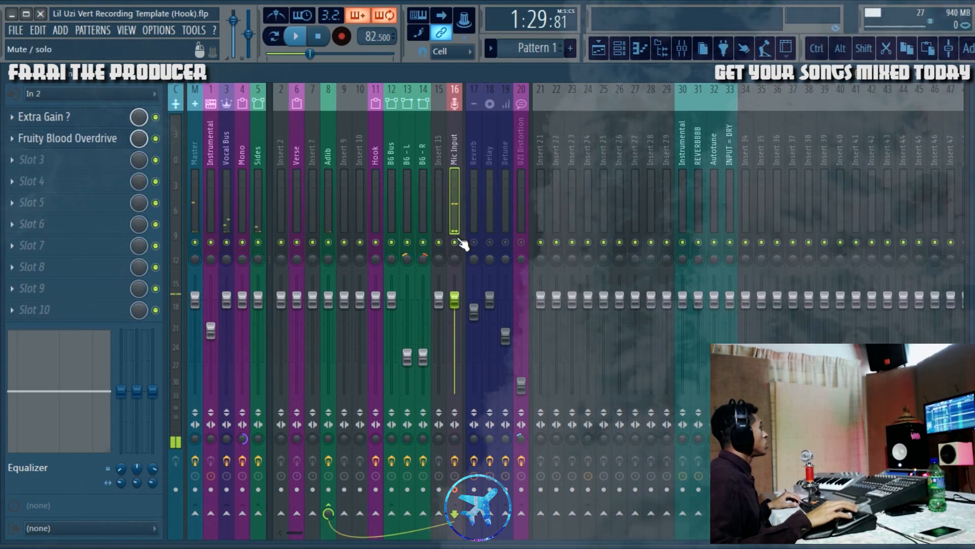
scroll(596, 206, "right", 3)
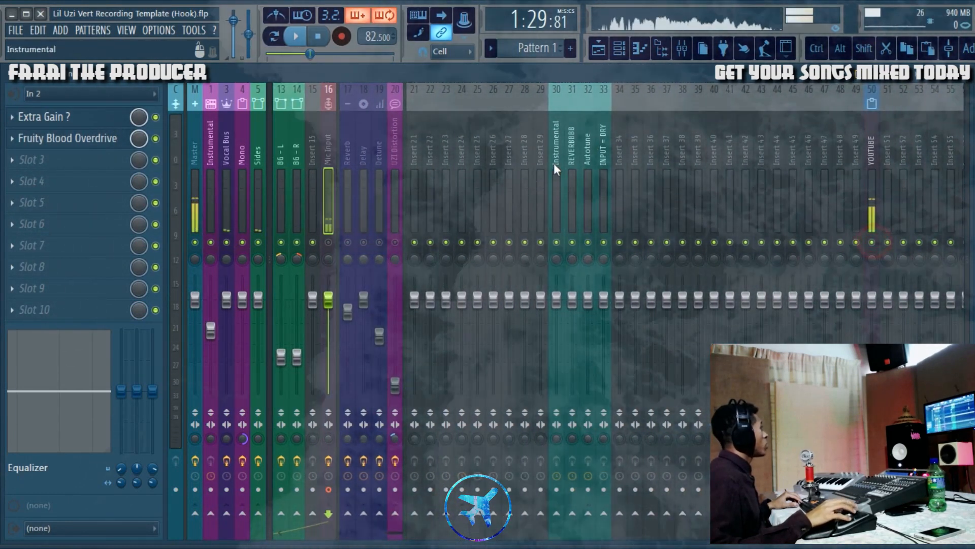
left_click(546, 178)
scroll(547, 178, "left", 3)
left_click(331, 182)
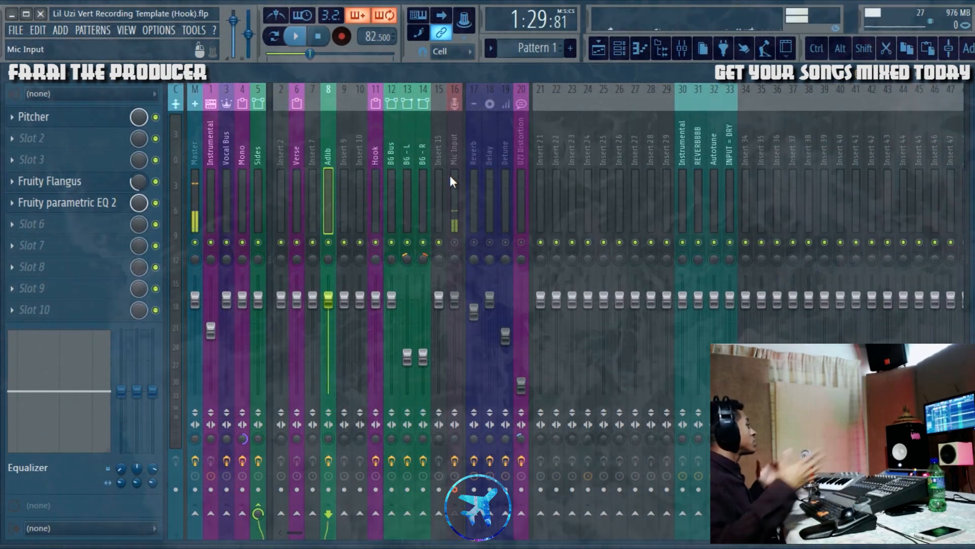
left_click(451, 177)
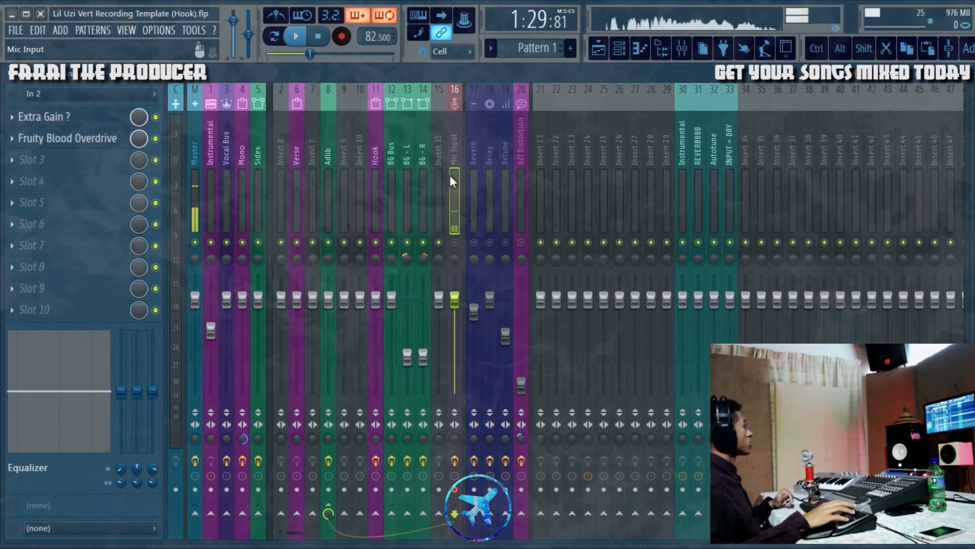